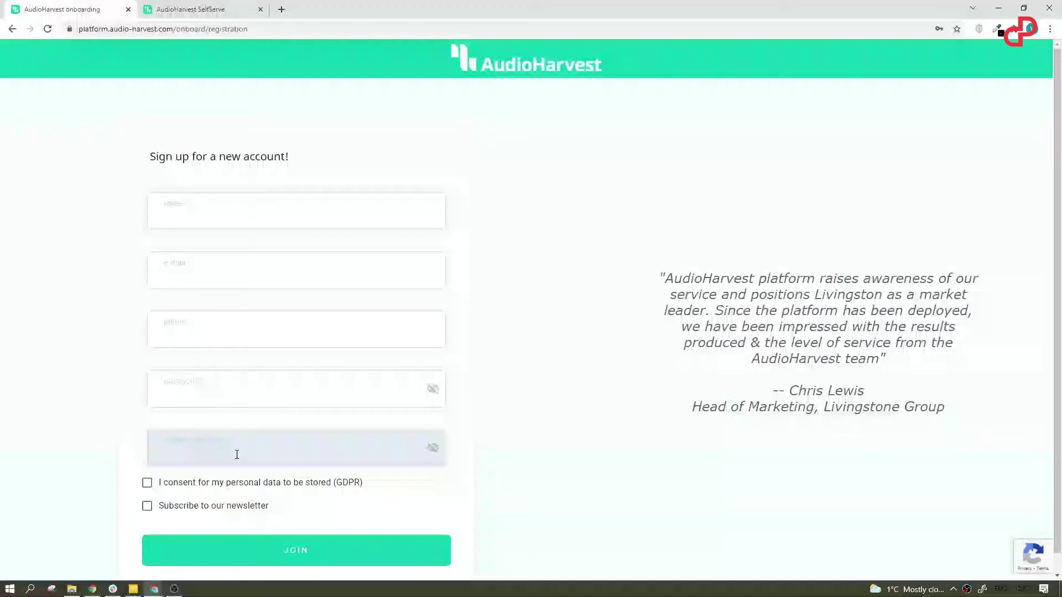
Step: Sign up for a new account with name, e-mail, password and GDPR consent
{"action": "left_click", "coordinate": [228, 8]}
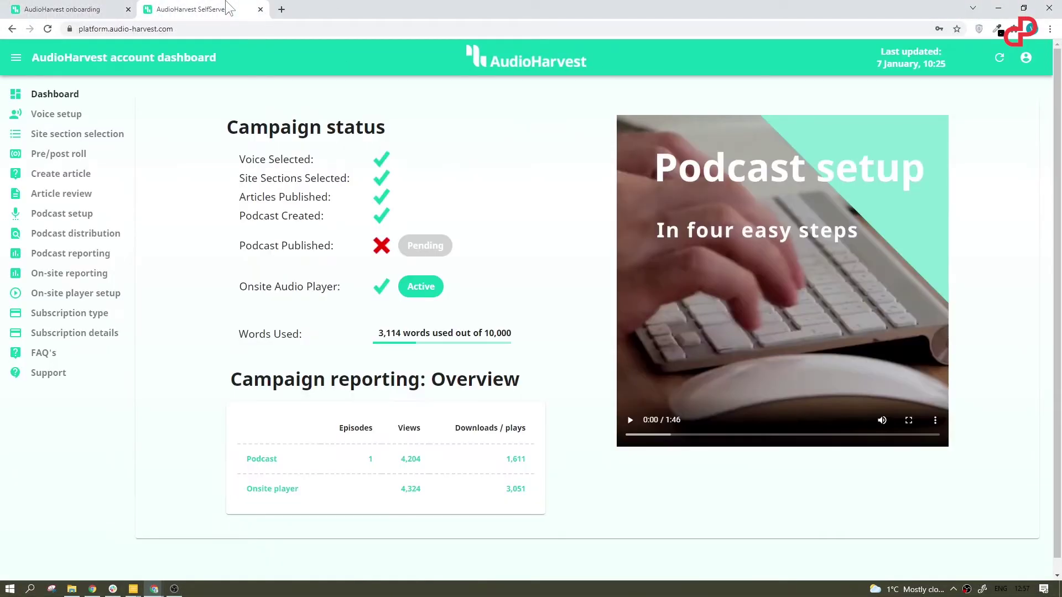
{"action": "left_click", "coordinate": [69, 8]}
{"action": "left_click", "coordinate": [174, 223]}
{"action": "type", "text": "Va"}
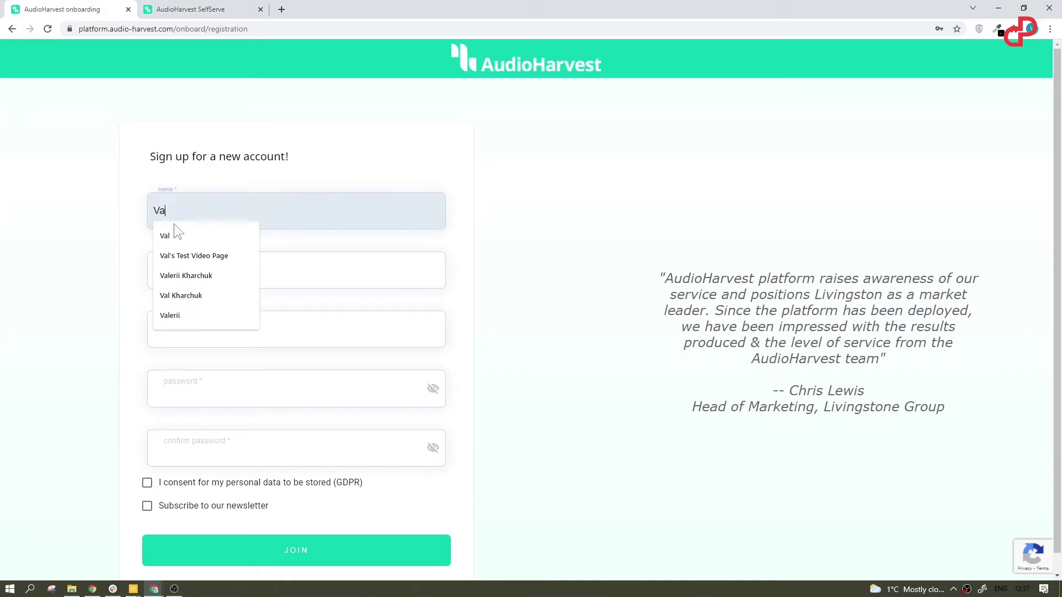
{"action": "left_click", "coordinate": [169, 315]}
{"action": "left_click", "coordinate": [195, 401]}
{"action": "type", "text": "•••••"}
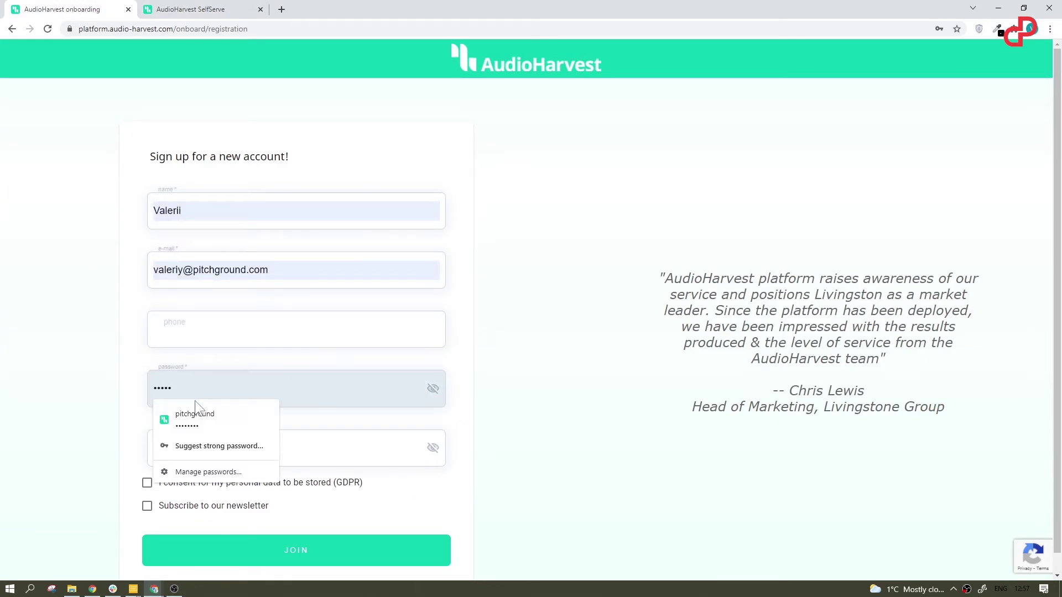
{"action": "type", "text": "••••"}
{"action": "left_click", "coordinate": [332, 459]}
{"action": "type", "text": "•••••••••"}
{"action": "left_click", "coordinate": [148, 483]}
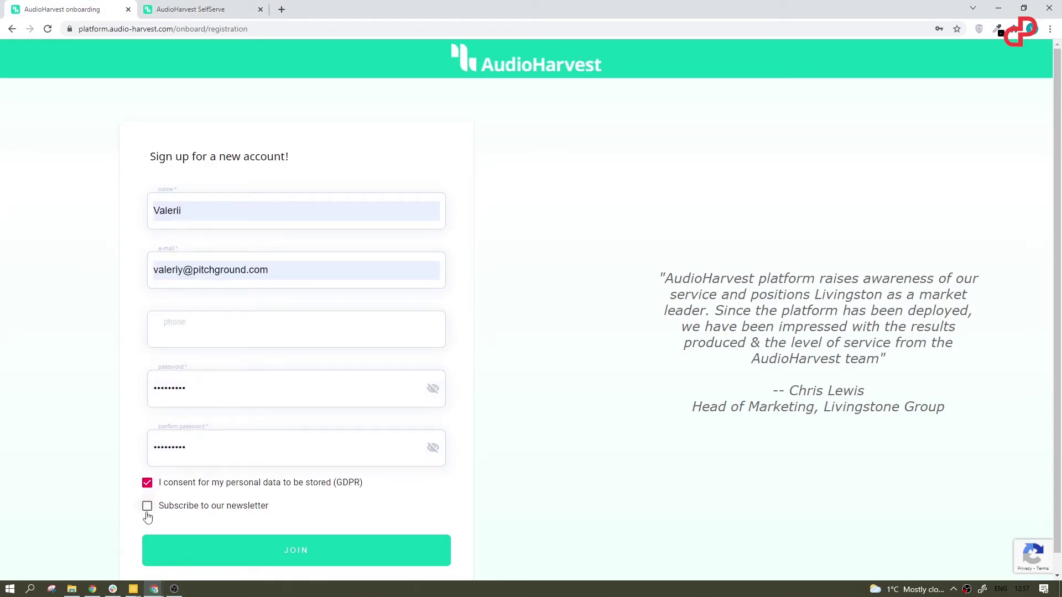
{"action": "left_click", "coordinate": [246, 559]}
{"action": "left_click", "coordinate": [191, 271]}
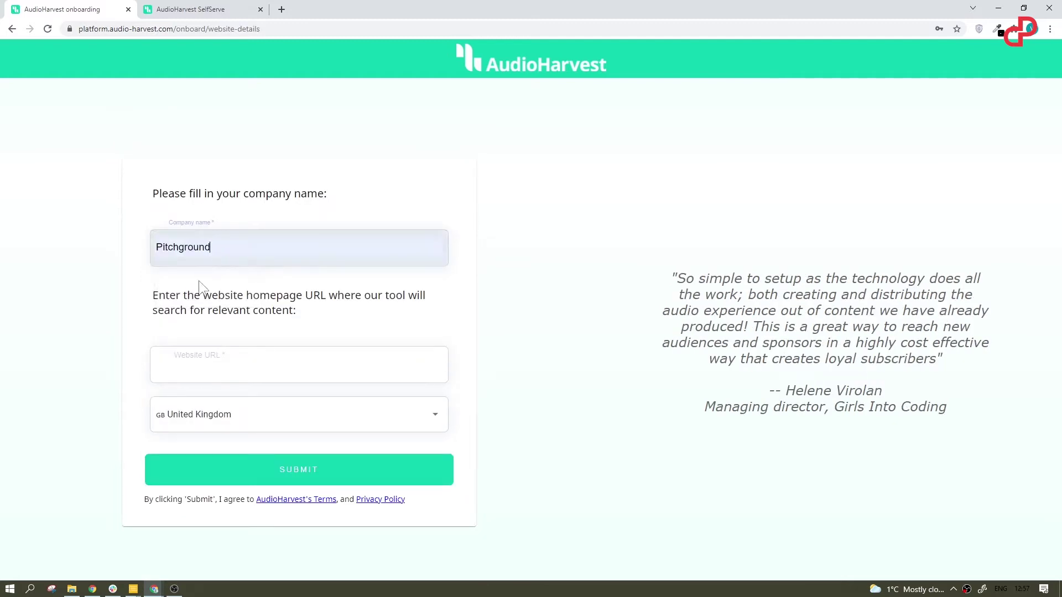
{"action": "left_click", "coordinate": [185, 375]}
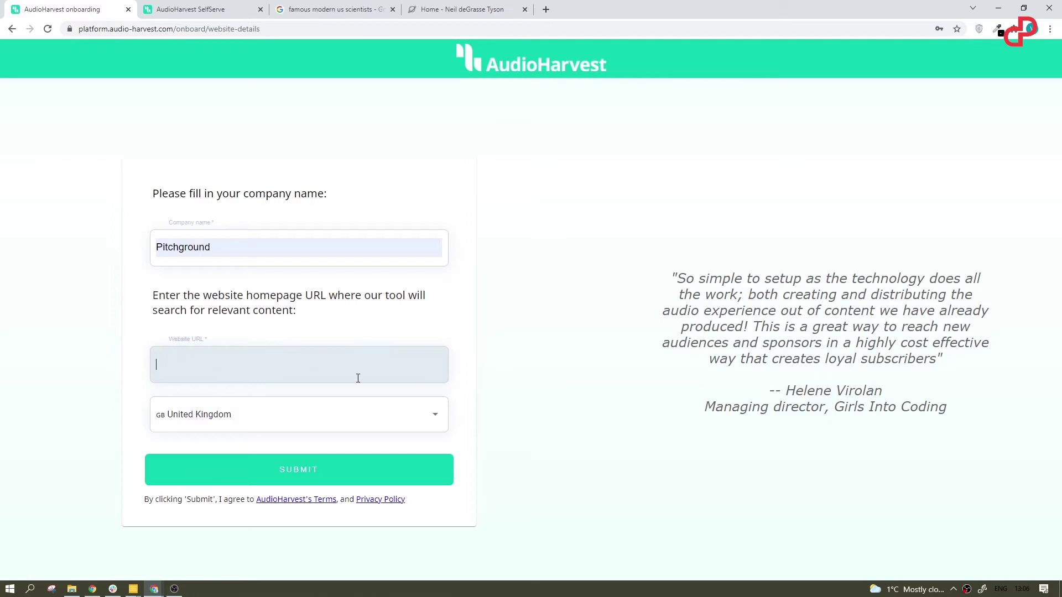
{"action": "type", "text": "https://www.haydenplanetarium.org/tyson/"}
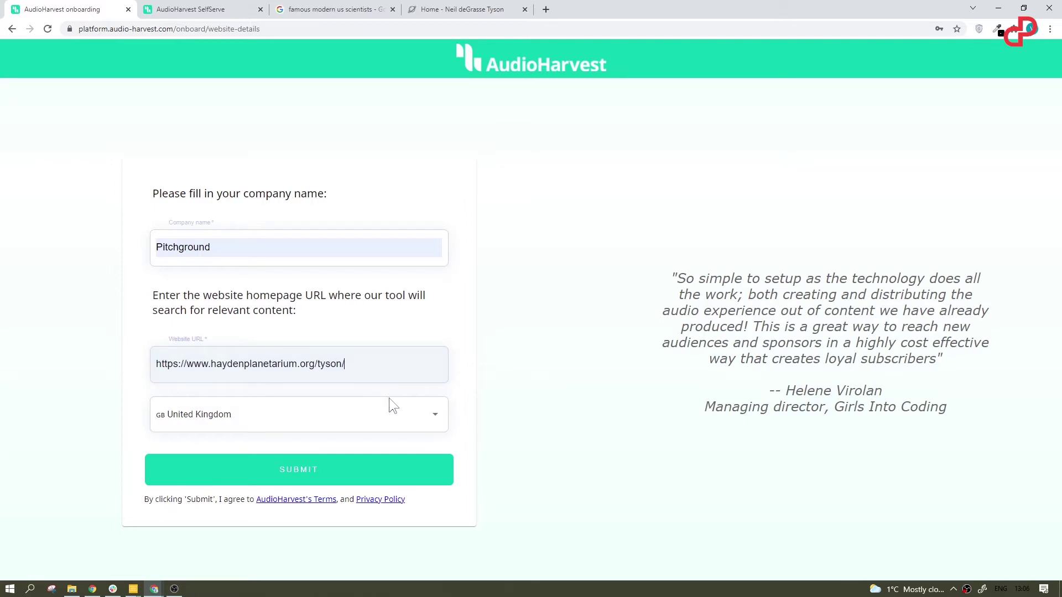
{"action": "left_click", "coordinate": [435, 417]}
{"action": "left_click", "coordinate": [243, 212]}
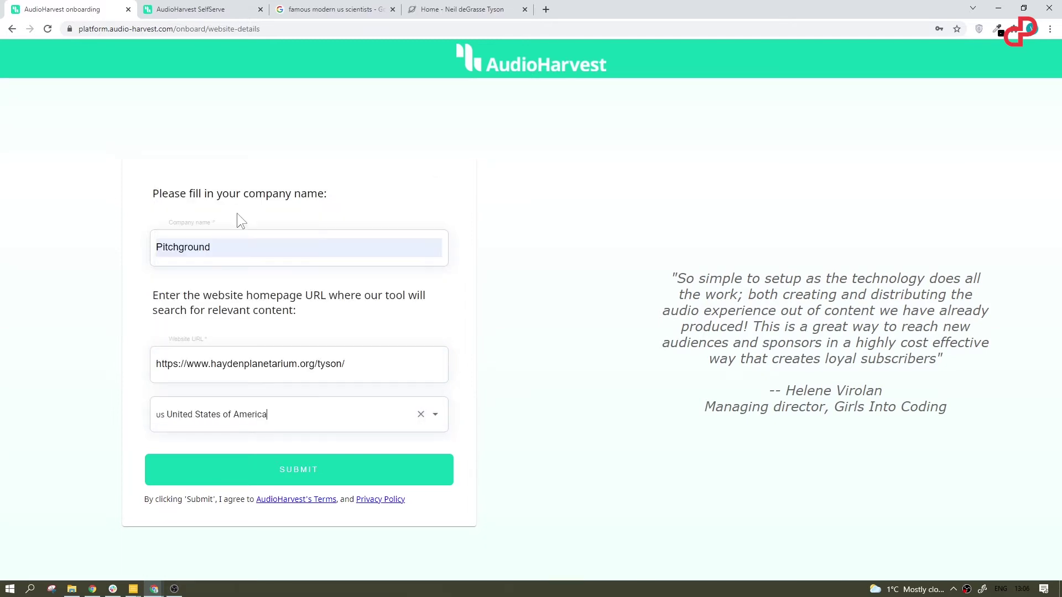
{"action": "left_click", "coordinate": [292, 470]}
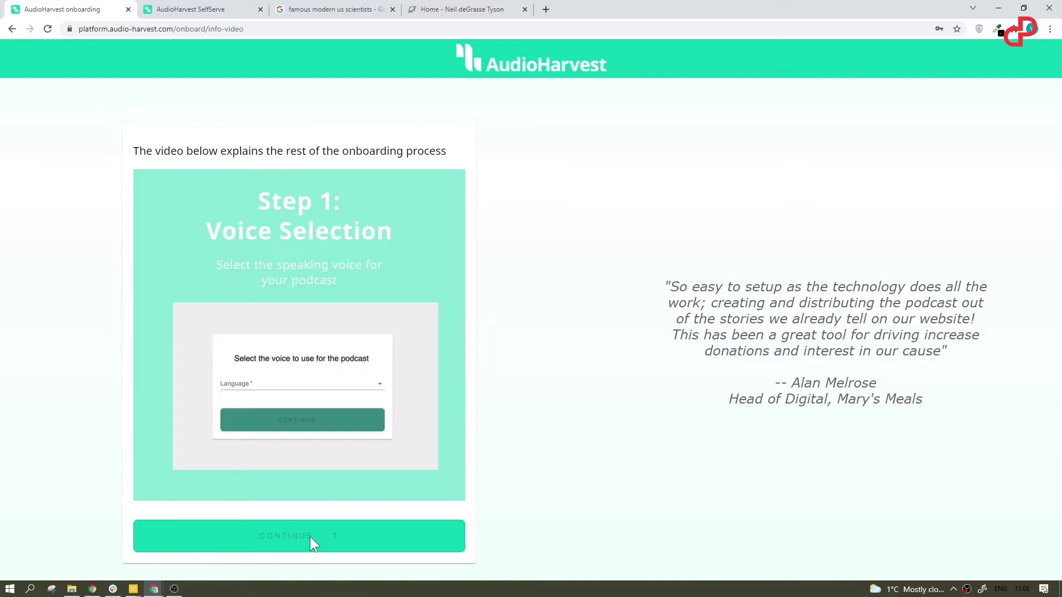
Step: Set the podcast language to US English after the onboarding video
{"action": "left_click", "coordinate": [311, 537]}
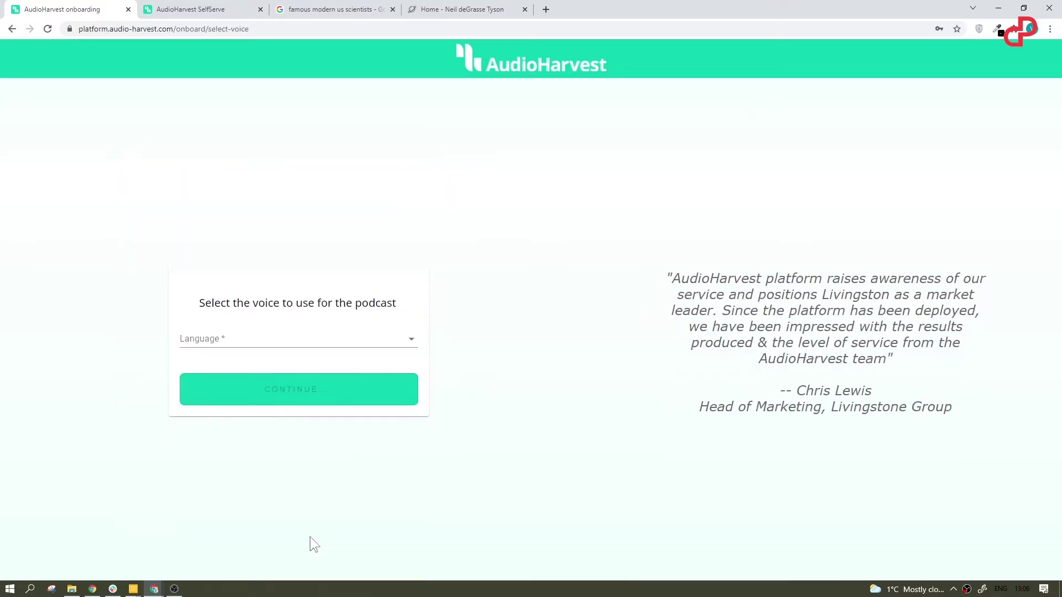
{"action": "left_click", "coordinate": [406, 346]}
{"action": "left_click", "coordinate": [250, 219]}
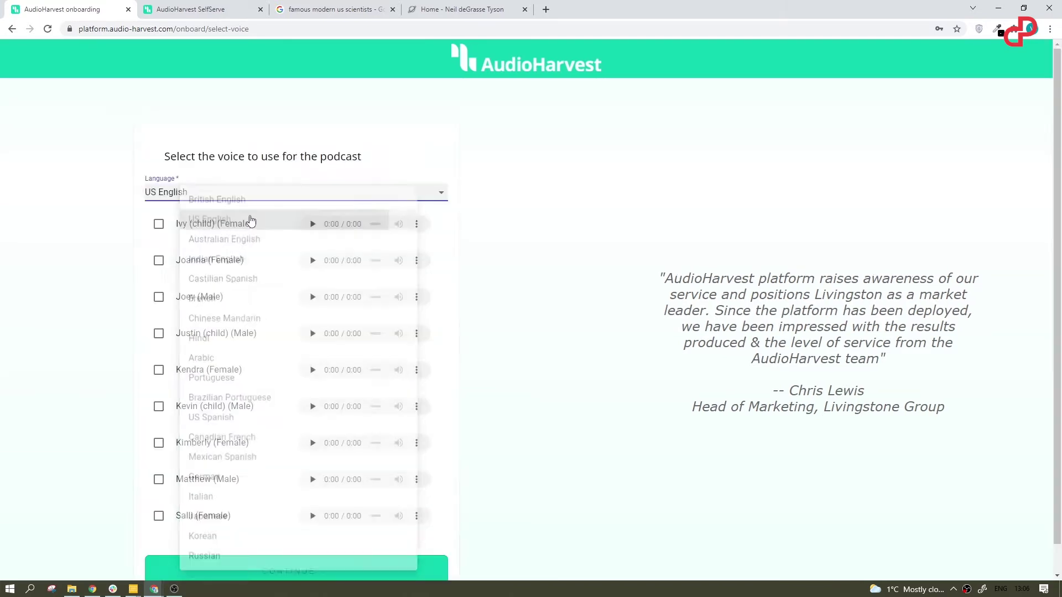
Step: Compare the Ivy and Matthew voice samples and choose Matthew (Male)
{"action": "scroll", "coordinate": [249, 218], "scroll_direction": "down", "scroll_amount": 1}
{"action": "left_click", "coordinate": [159, 197]}
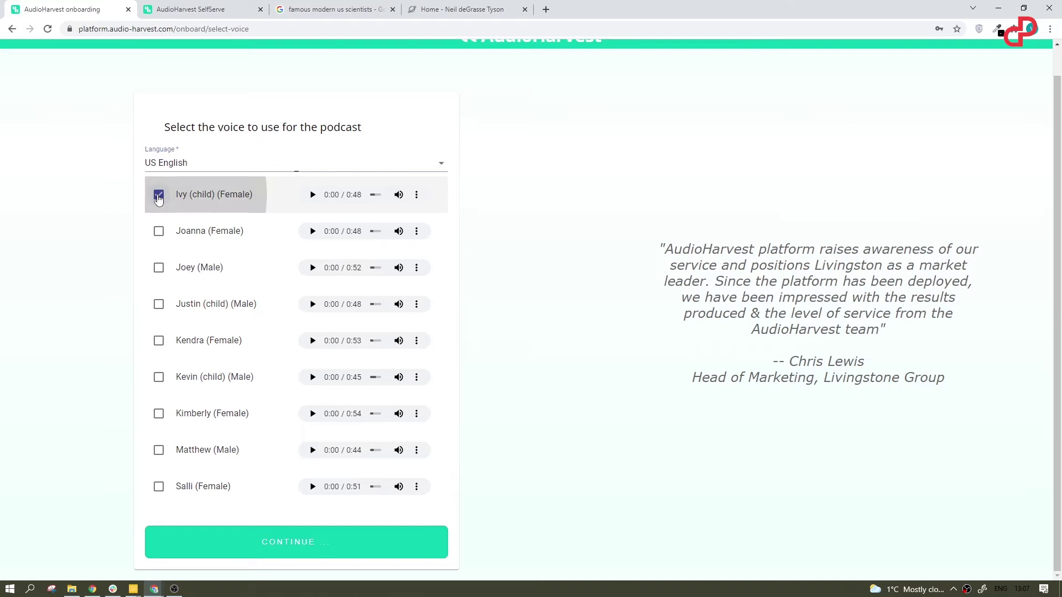
{"action": "left_click", "coordinate": [312, 196]}
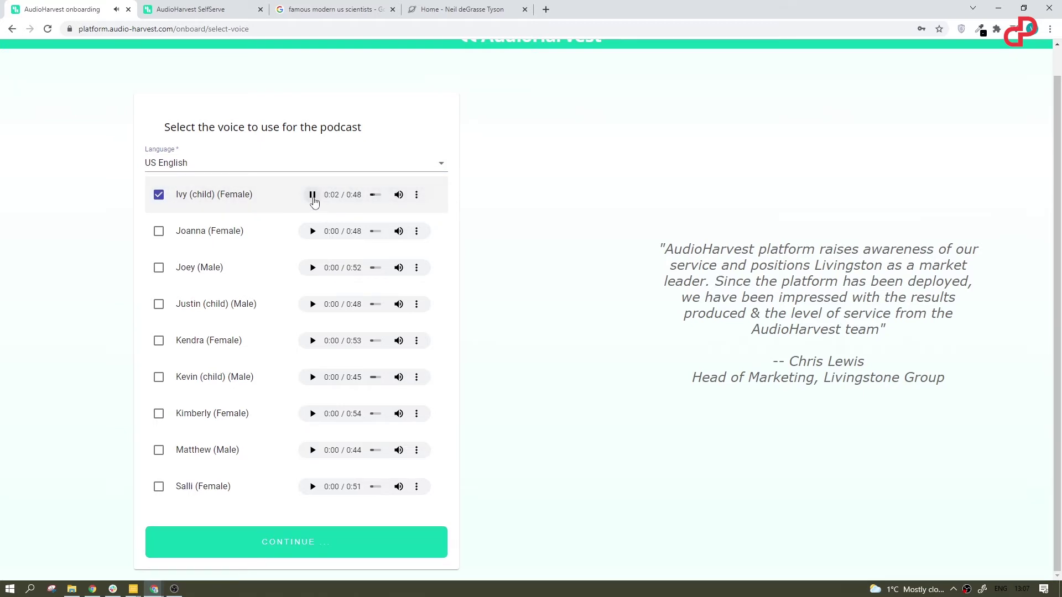
{"action": "left_click", "coordinate": [312, 195]}
{"action": "left_click", "coordinate": [159, 450]}
{"action": "left_click", "coordinate": [313, 450]}
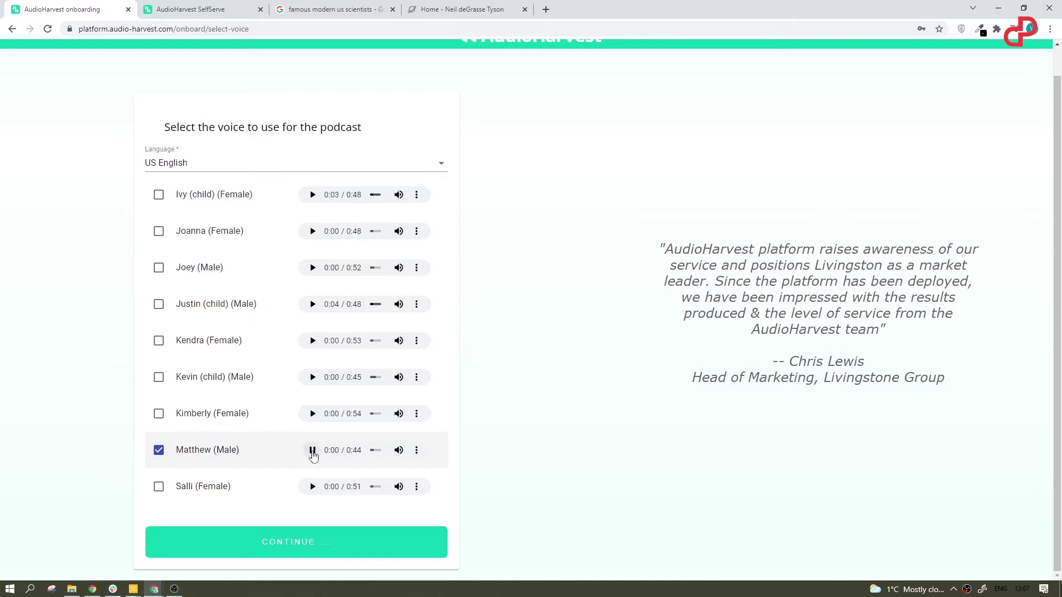
{"action": "left_click", "coordinate": [321, 537]}
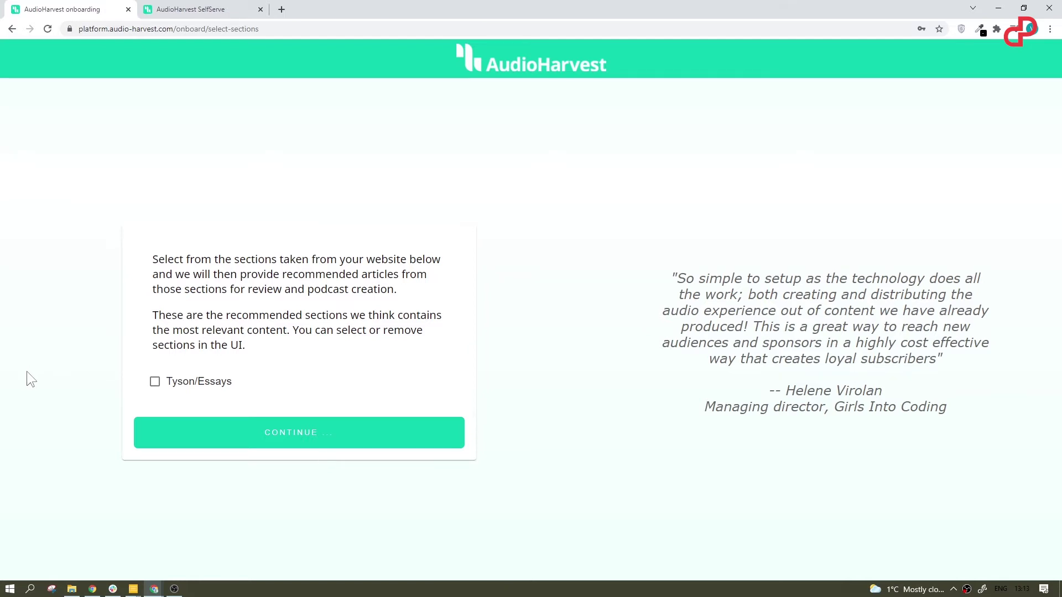
Step: Include the Tyson/Essays section, complete registration and go to the account dashboard
{"action": "left_click", "coordinate": [155, 382]}
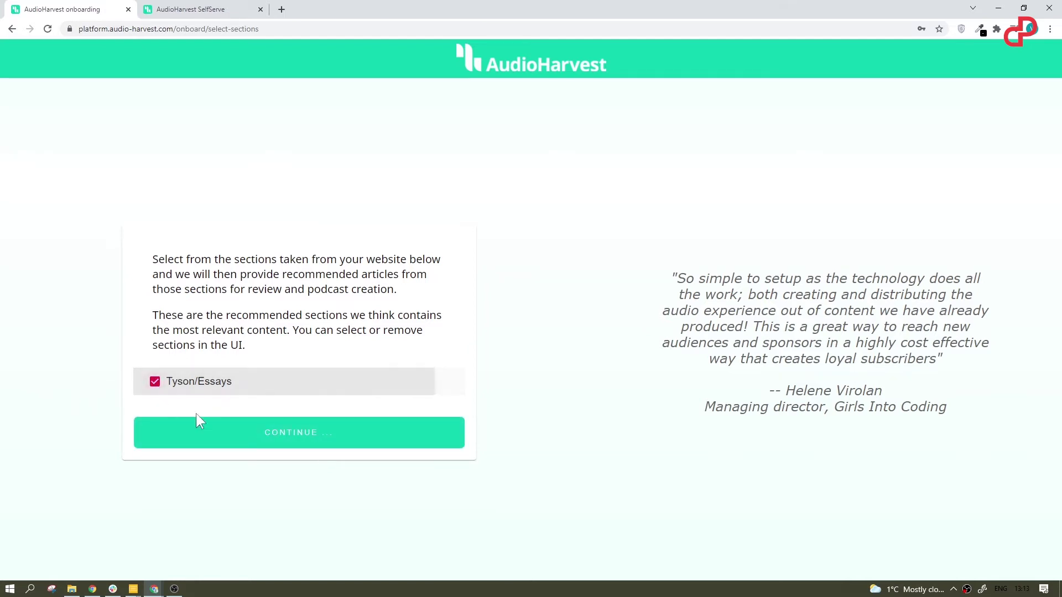
{"action": "left_click", "coordinate": [244, 436]}
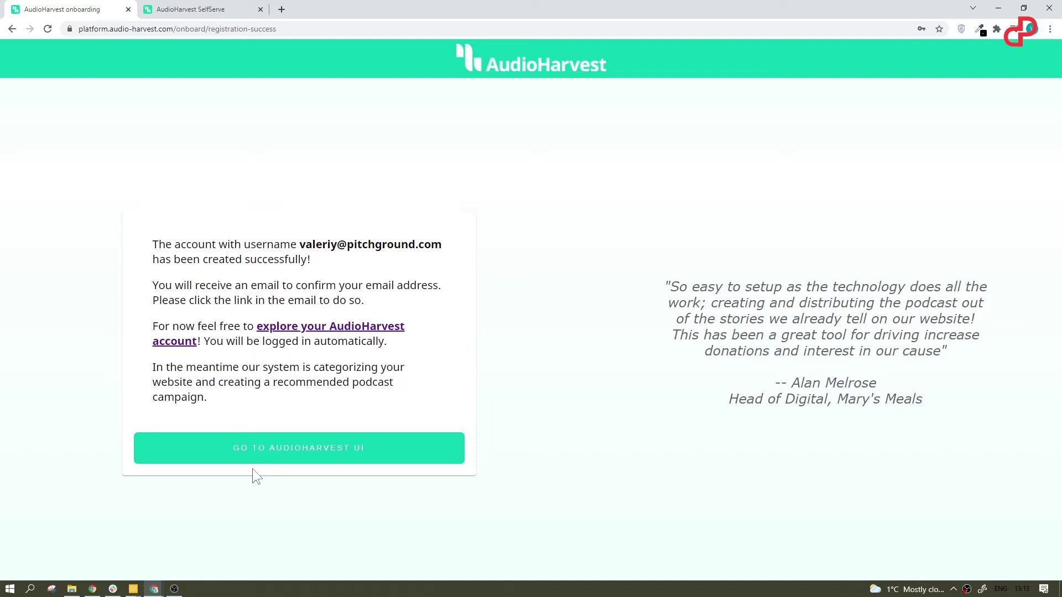
{"action": "left_click", "coordinate": [261, 452]}
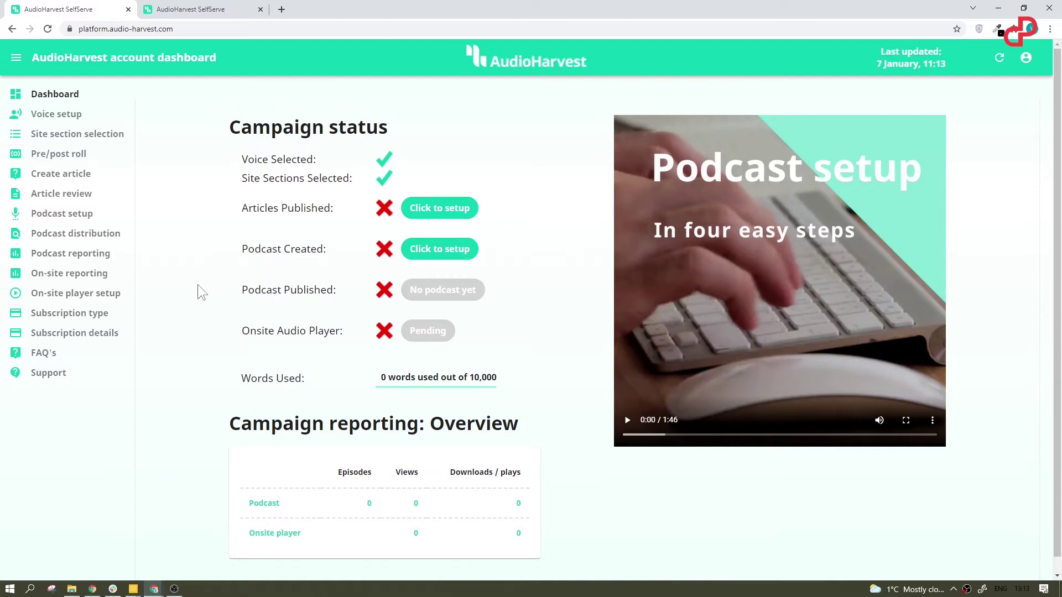
Step: Page through the captured Tyson essays (pages 2, 5, 1), keeping auto-add of new articles on
{"action": "left_click", "coordinate": [432, 209]}
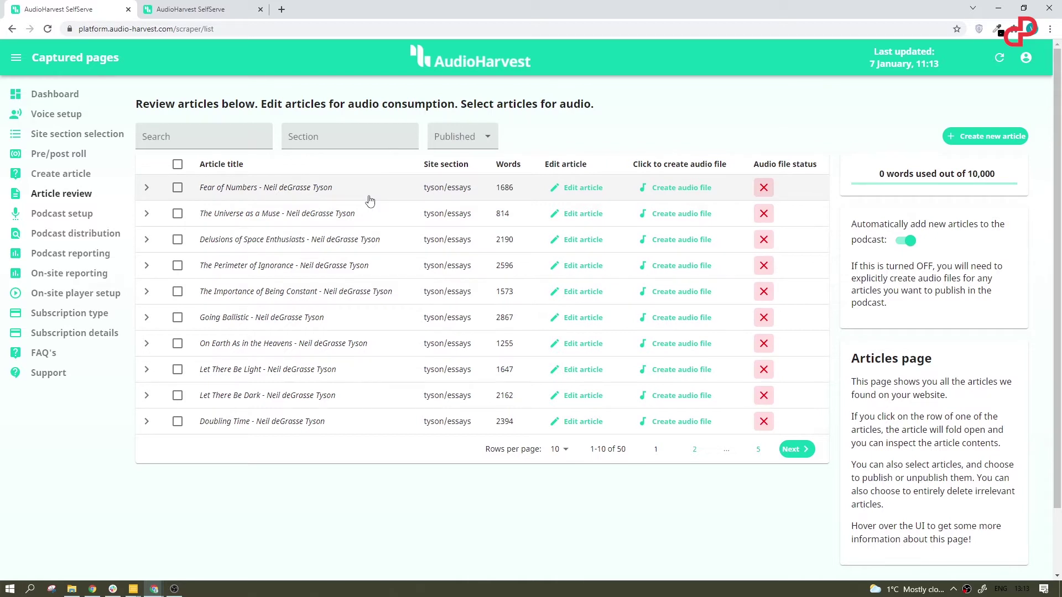
{"action": "left_click", "coordinate": [695, 450]}
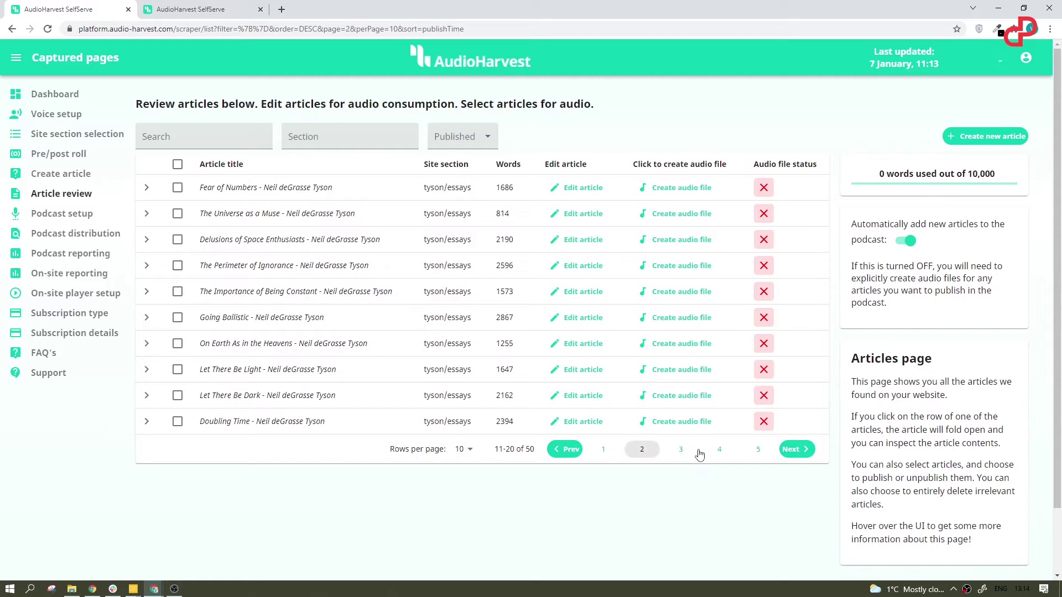
{"action": "left_click", "coordinate": [767, 447]}
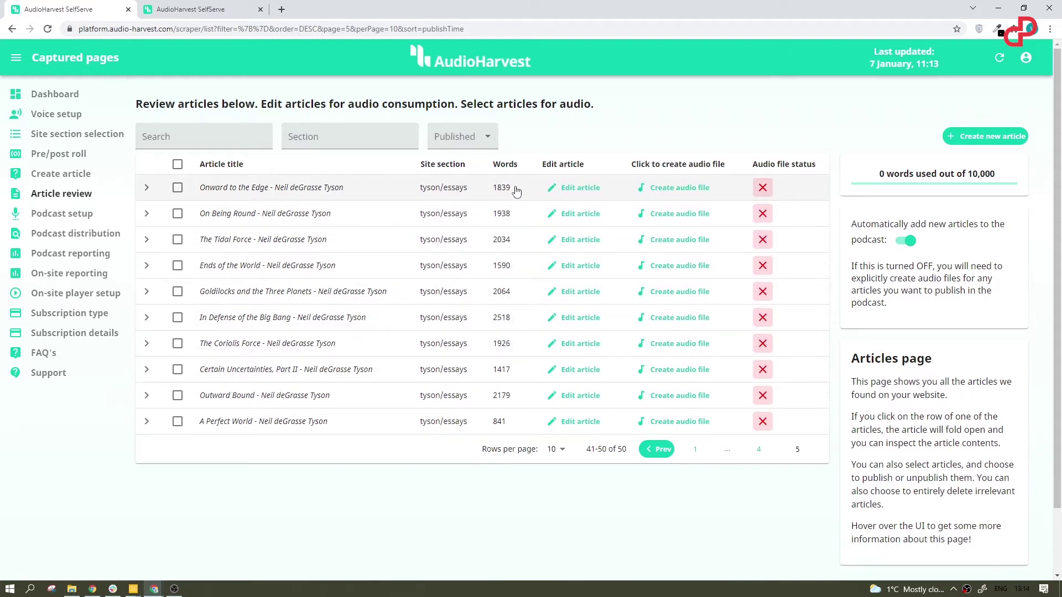
{"action": "left_click", "coordinate": [695, 449]}
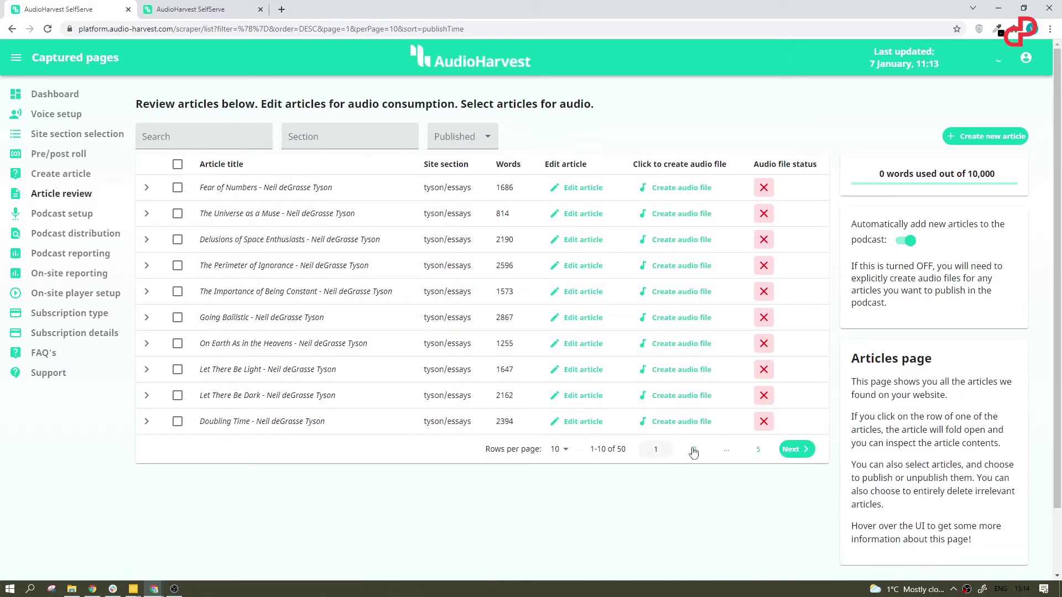
{"action": "left_click", "coordinate": [900, 249]}
{"action": "left_click", "coordinate": [901, 249]}
{"action": "scroll", "coordinate": [310, 398], "scroll_direction": "down", "scroll_amount": 2}
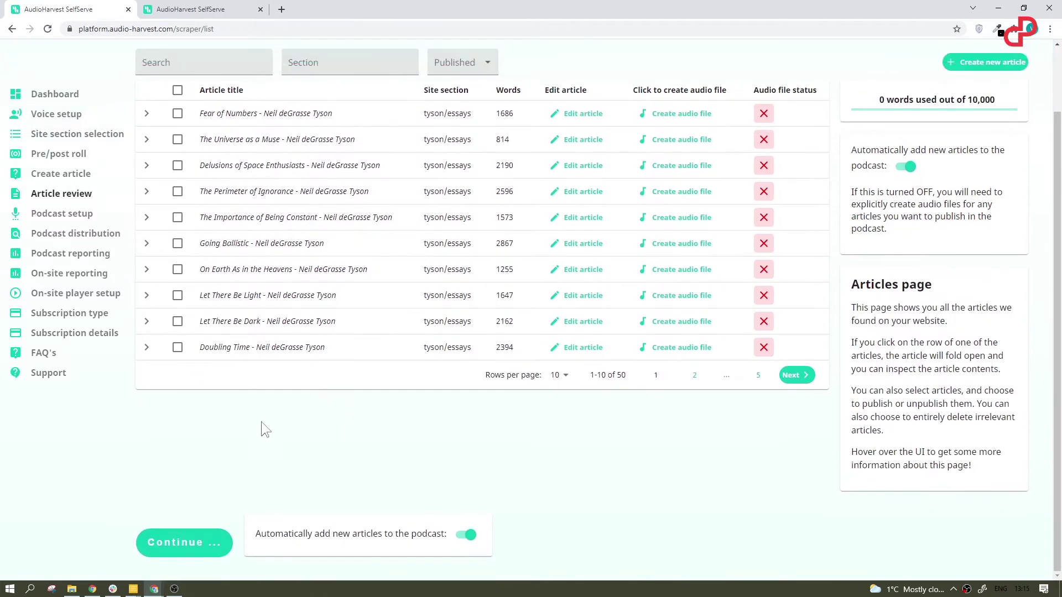
Step: Upload the dp logo and set title and description to PitchGround_Test
{"action": "left_click", "coordinate": [192, 548]}
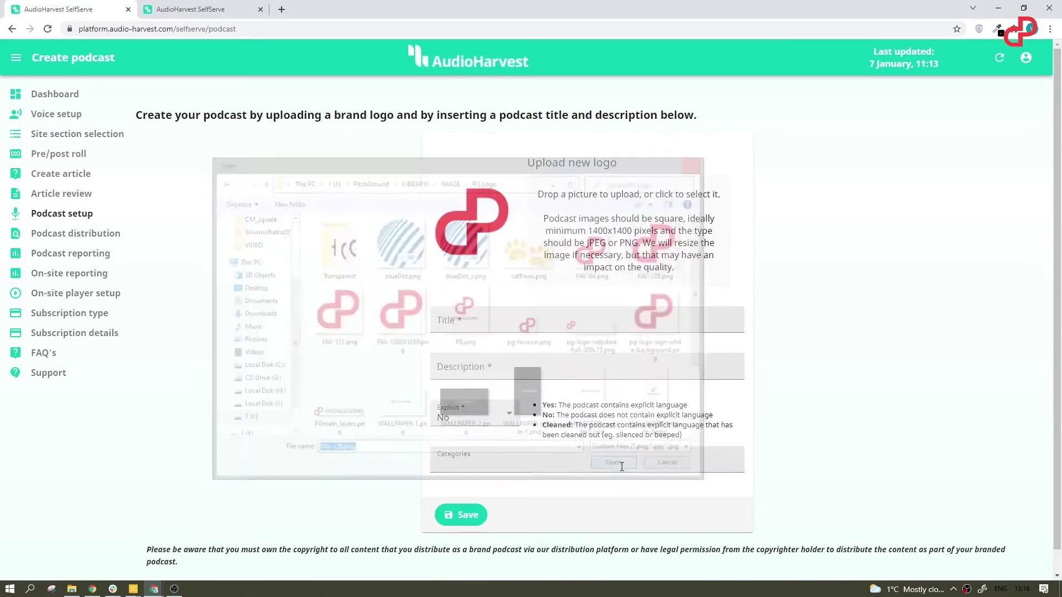
{"action": "left_click", "coordinate": [458, 323]}
{"action": "type", "text": "Pi"}
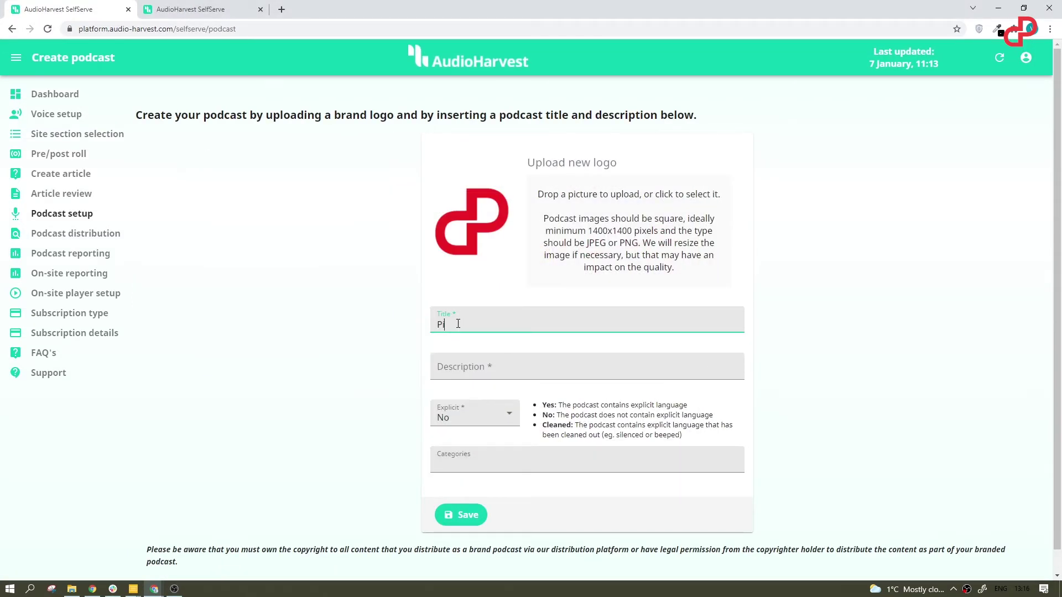
{"action": "type", "text": "tchGround_Test"}
{"action": "left_click_drag", "start_coordinate": [512, 324], "coordinate": [400, 322]}
{"action": "key", "text": "ctrl+c"}
{"action": "left_click", "coordinate": [497, 368]}
{"action": "key", "text": "ctrl+v"}
Step: Mark the podcast not explicit and choose the Science > Physics category
{"action": "left_click", "coordinate": [513, 420]}
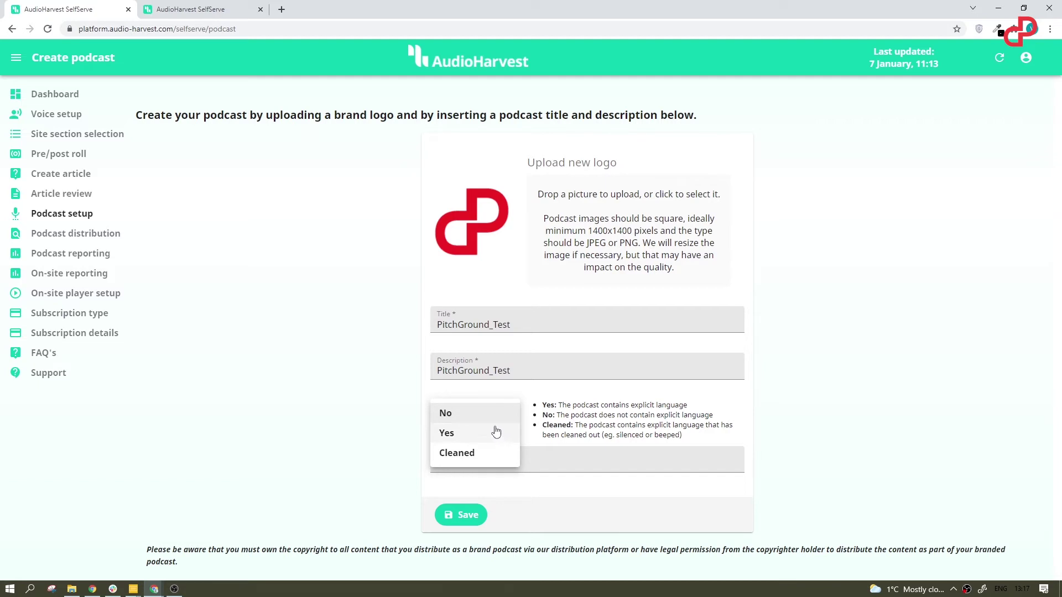
{"action": "left_click", "coordinate": [491, 415]}
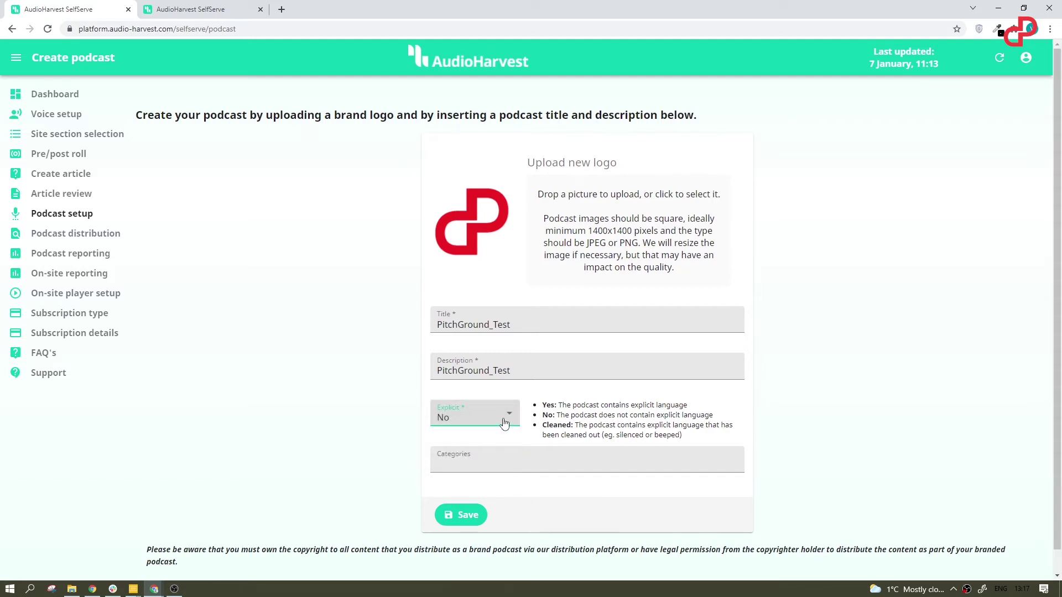
{"action": "left_click", "coordinate": [487, 460]}
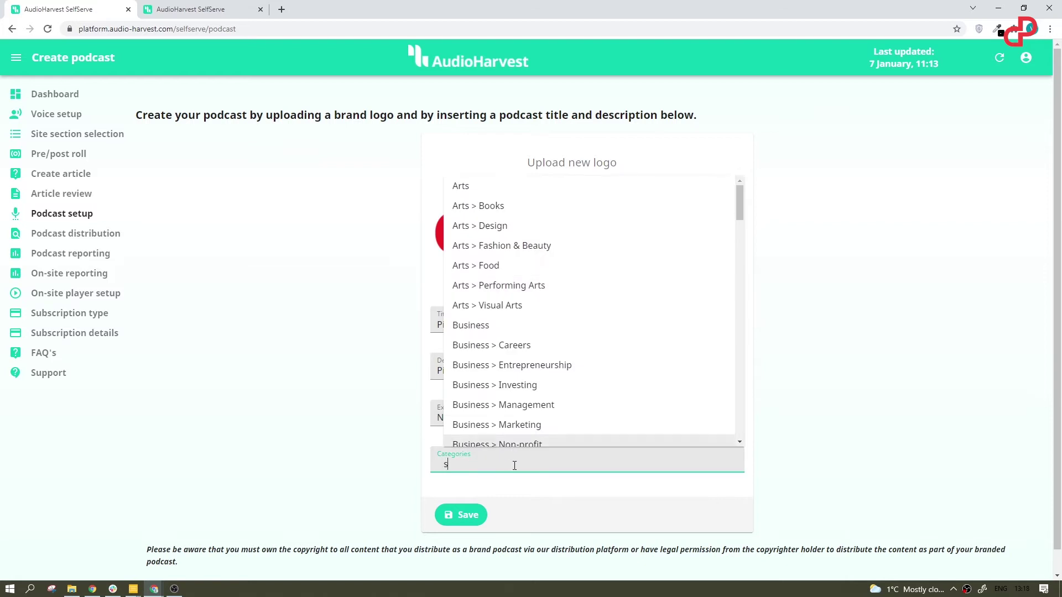
{"action": "type", "text": "sc"}
{"action": "left_click", "coordinate": [534, 416]}
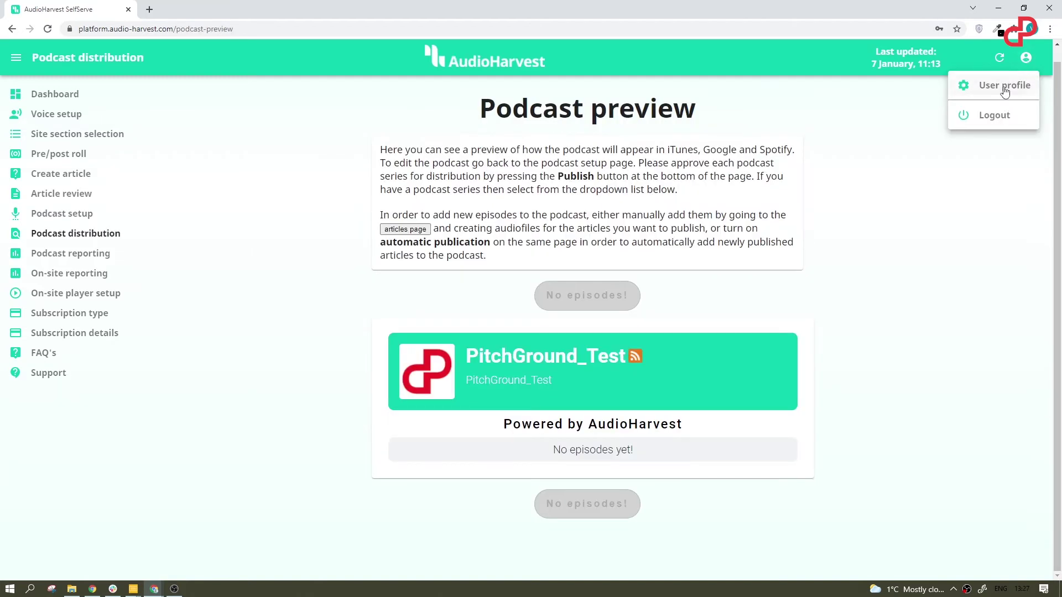
Step: Disable the new account via its confirmation, then sign back in to the dashboard
{"action": "left_click", "coordinate": [1001, 91]}
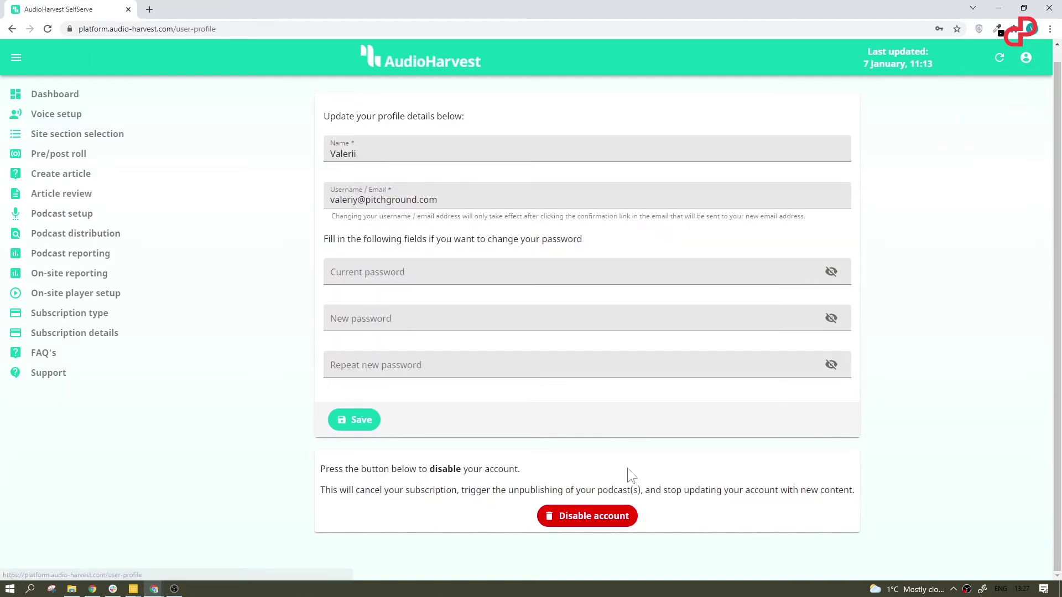
{"action": "left_click", "coordinate": [577, 517]}
{"action": "left_click", "coordinate": [624, 370]}
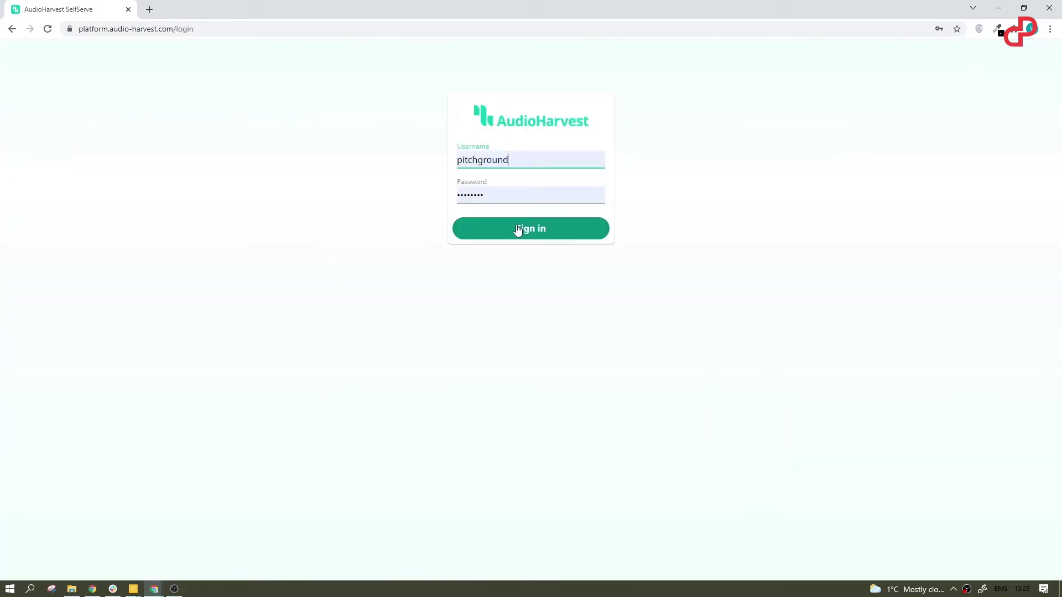
{"action": "left_click", "coordinate": [516, 225]}
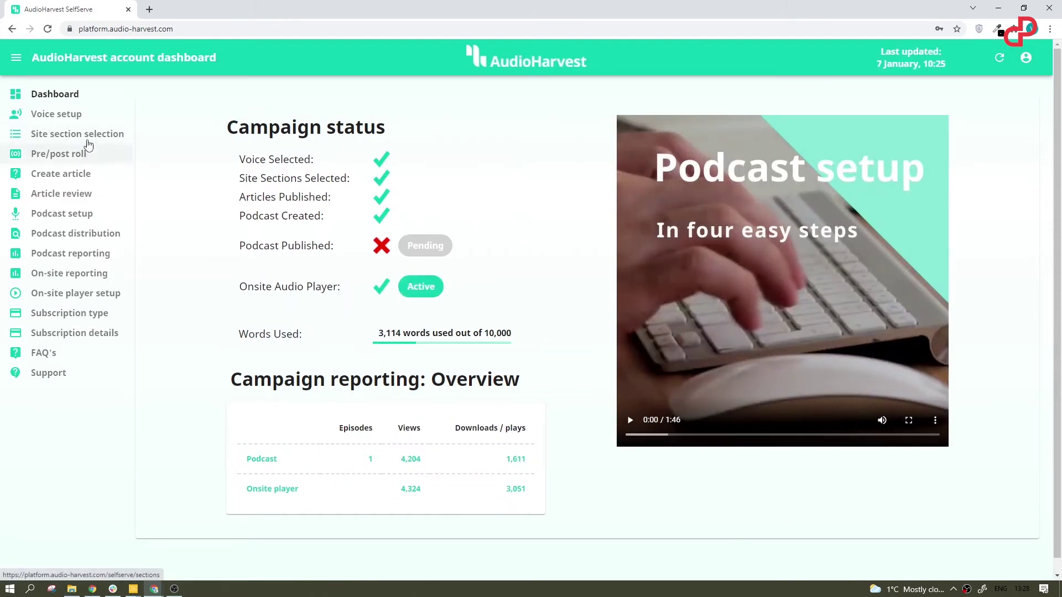
Step: Set the pre-roll message to 'This episode is brought to you by PitchGround.'
{"action": "left_click", "coordinate": [56, 117]}
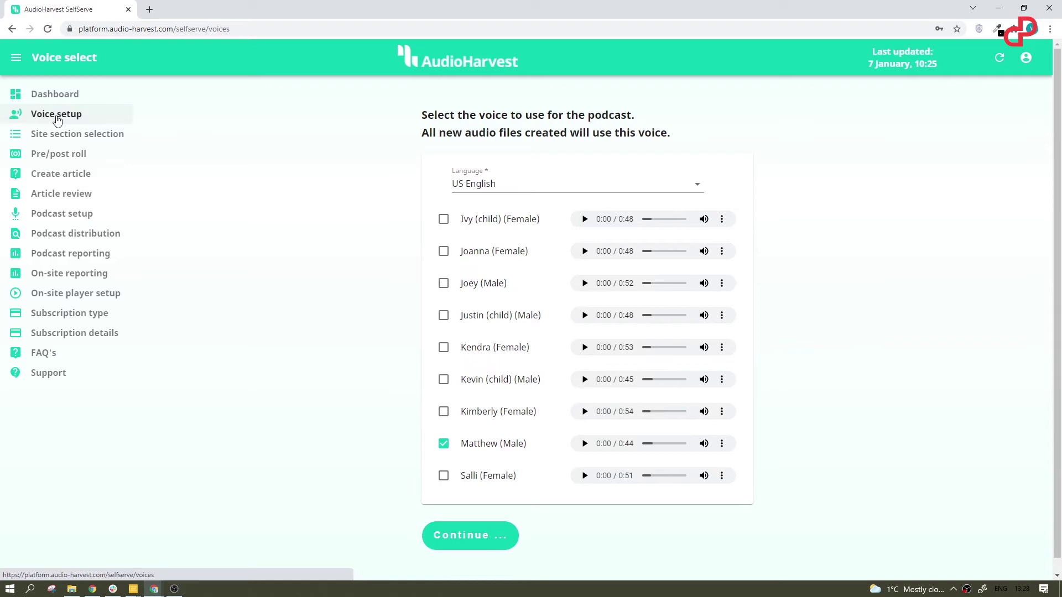
{"action": "left_click", "coordinate": [53, 135]}
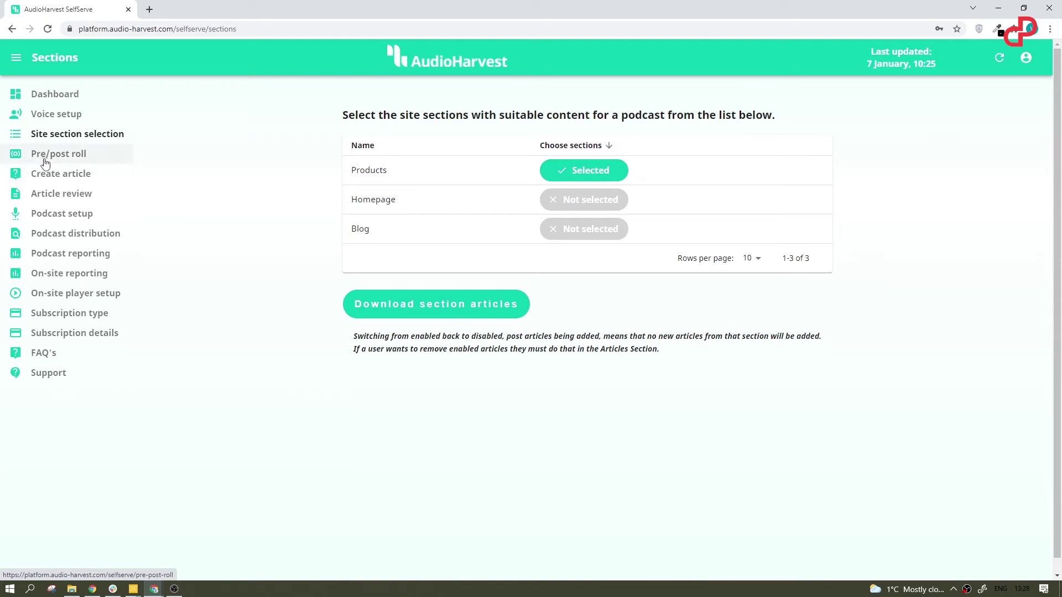
{"action": "left_click", "coordinate": [45, 160]}
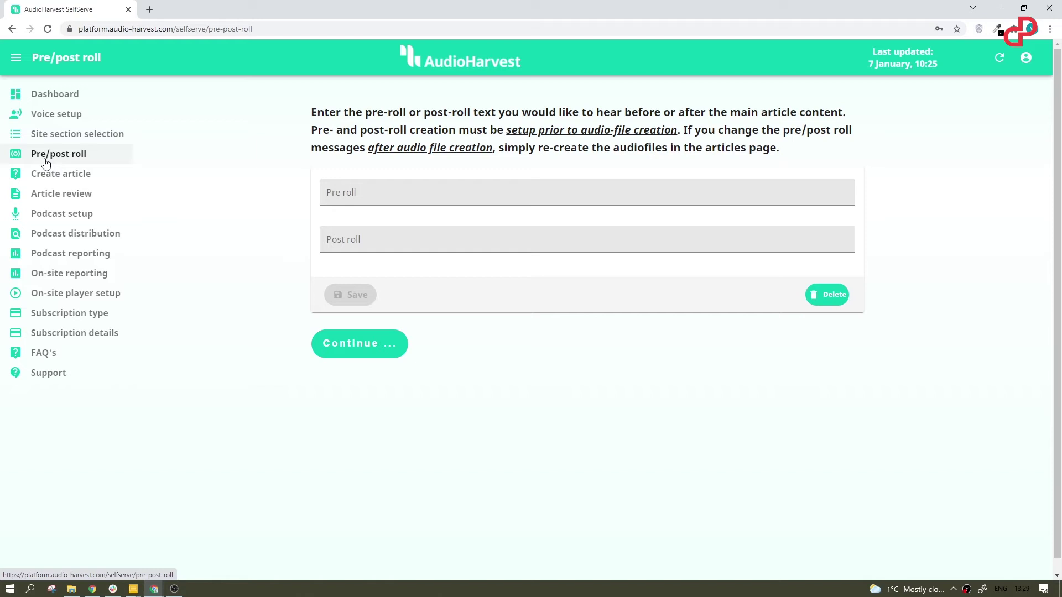
{"action": "left_click", "coordinate": [380, 200]}
{"action": "type", "text": "This "}
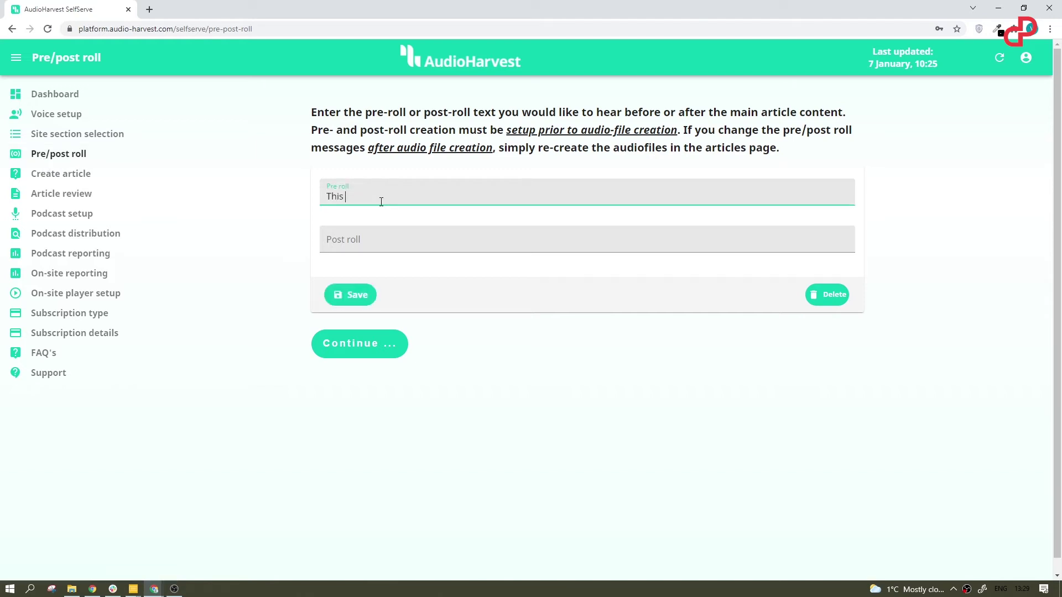
{"action": "type", "text": "episode is brought to you by PitchGround."}
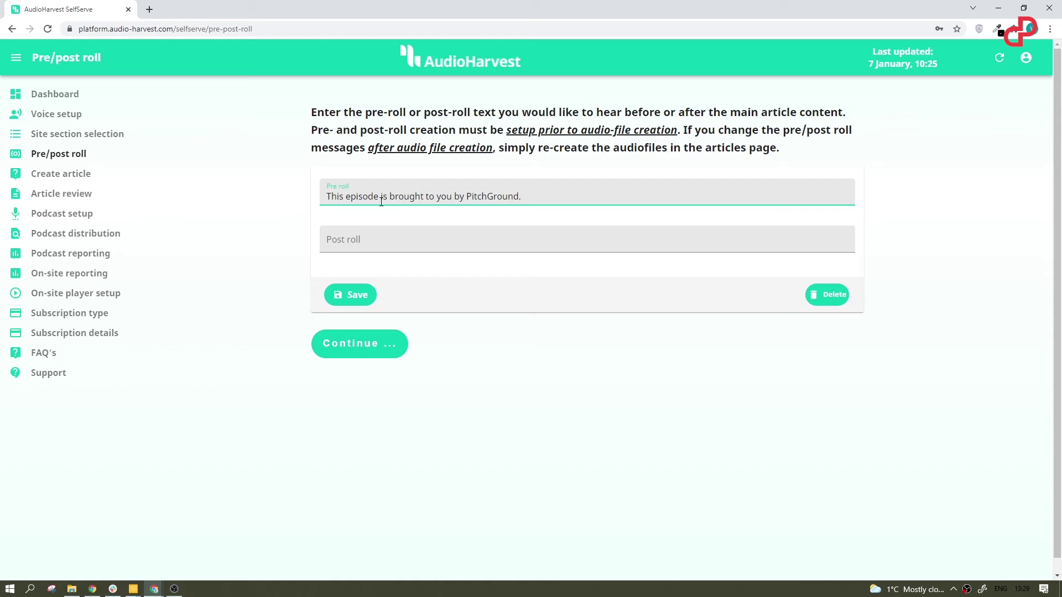
Step: Add post-roll 'Love you all, keep safe and I'll see you guys in the nest episode!' and save
{"action": "left_click", "coordinate": [356, 239]}
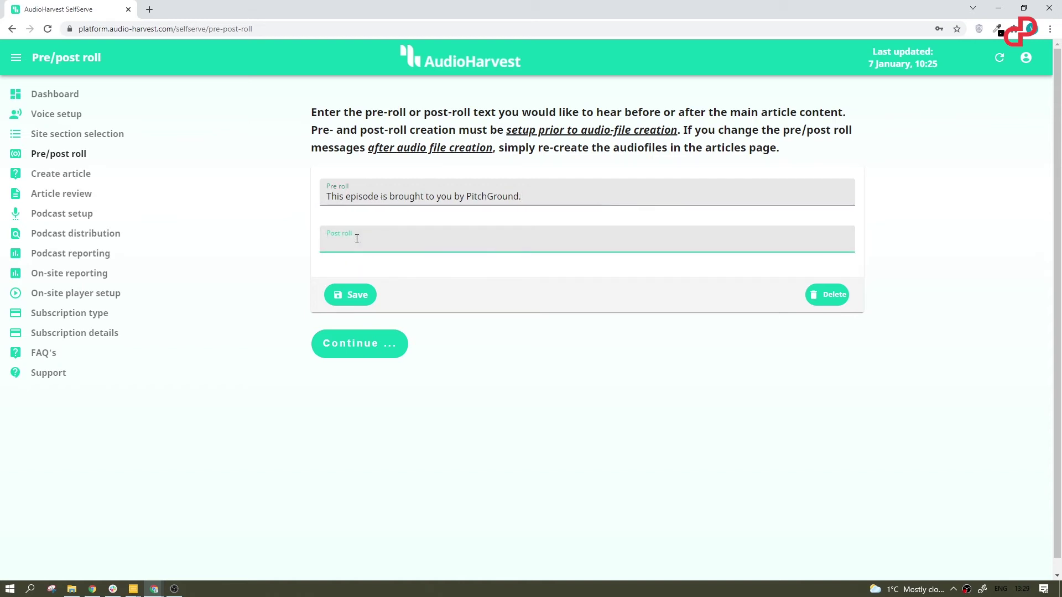
{"action": "type", "text": "Love you all, keep safe and I'll see you gu"}
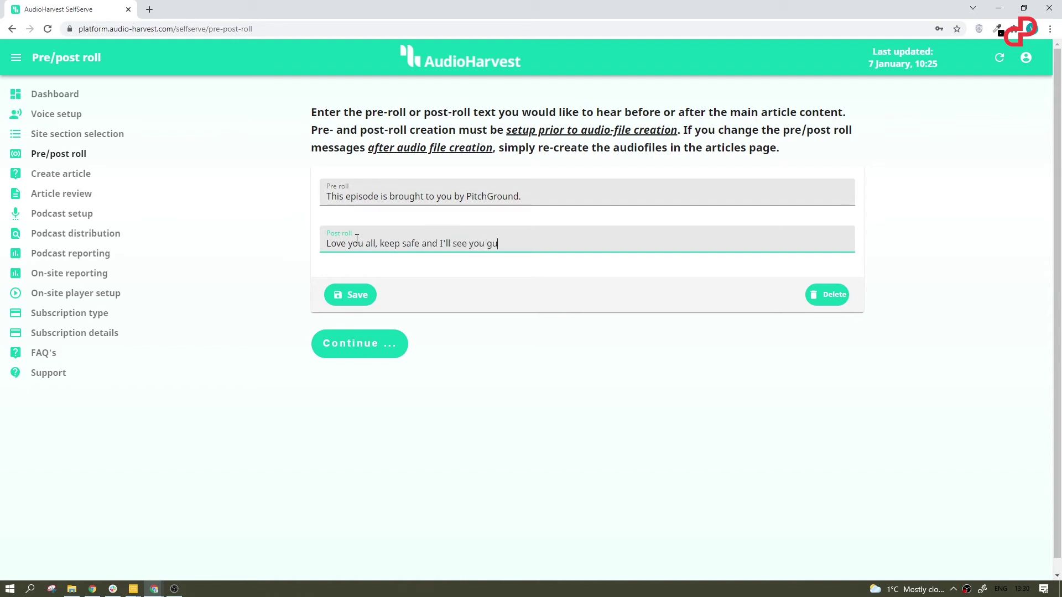
{"action": "type", "text": "ys in the nest episode!"}
{"action": "left_click", "coordinate": [345, 295]}
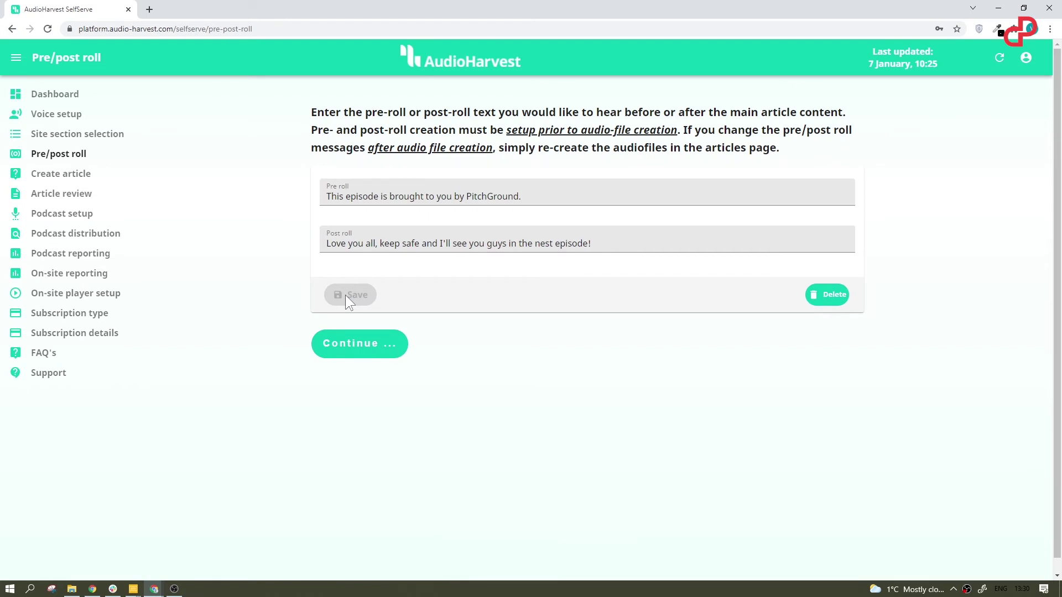
{"action": "left_click", "coordinate": [86, 175]}
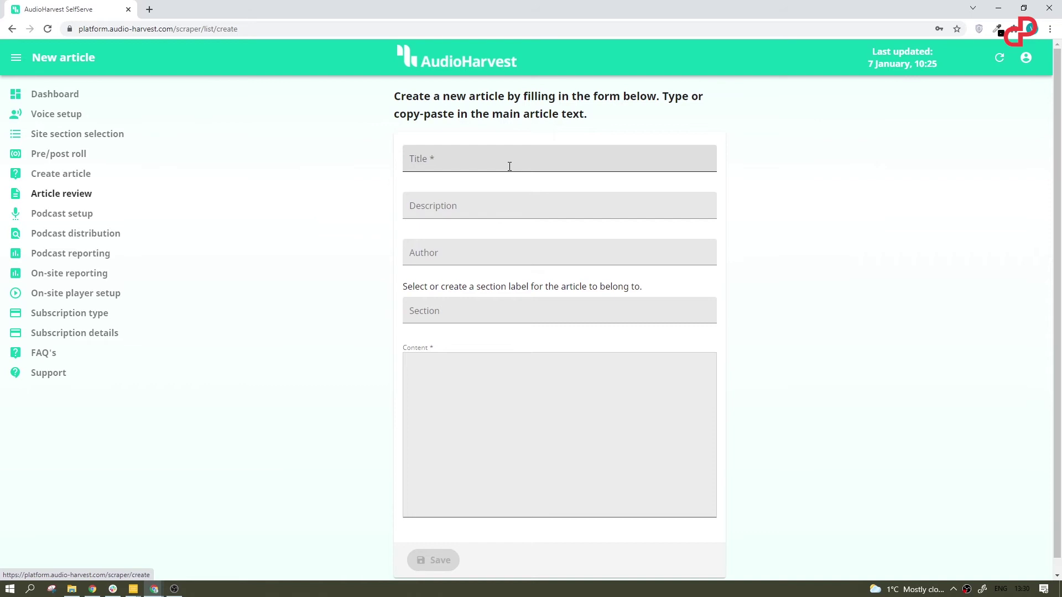
Step: Title the new article 'What Does Wikipedia Knows About Cats?'
{"action": "left_click", "coordinate": [414, 156]}
{"action": "type", "text": "What Does Wikipedia knows"}
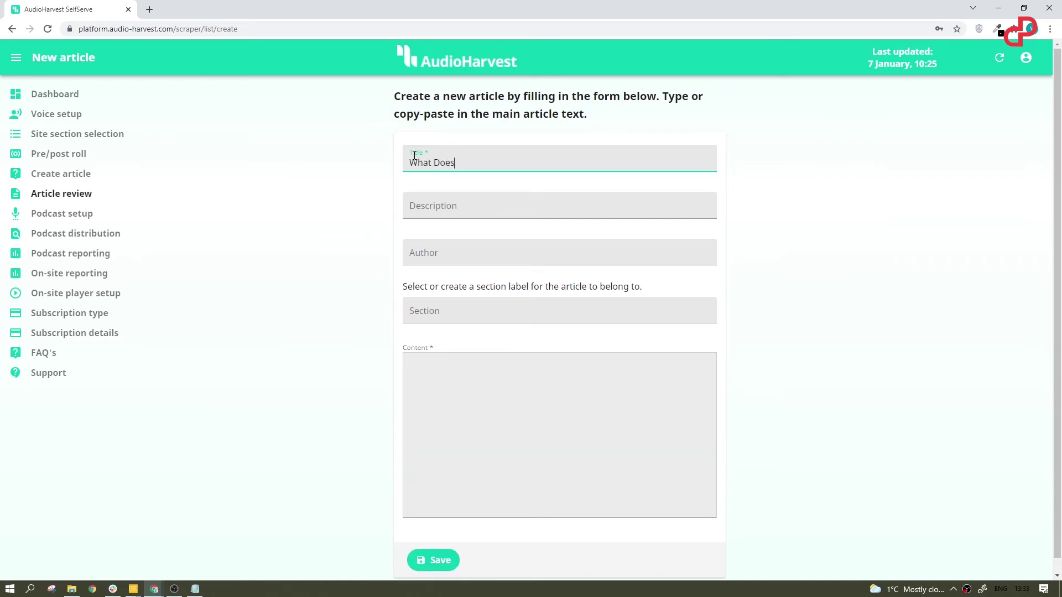
{"action": "key", "text": "BackSpace"}
{"action": "key", "text": "BackSpace"}
{"action": "key", "text": "BackSpace"}
{"action": "key", "text": "BackSpace"}
{"action": "key", "text": "BackSpace"}
{"action": "key", "text": "BackSpace"}
{"action": "type", "text": "Knows About Cats?"}
Step: Add description 'Lorem Ipsum Sit Dolor Amet', an author, blog section and pasted cat text, then save
{"action": "left_click", "coordinate": [448, 204]}
{"action": "type", "text": "Lorem Ipsum Sit Dolor Amet"}
{"action": "key", "text": "Tab"}
{"action": "type", "text": "A Tolkecit"}
{"action": "key", "text": "Tab"}
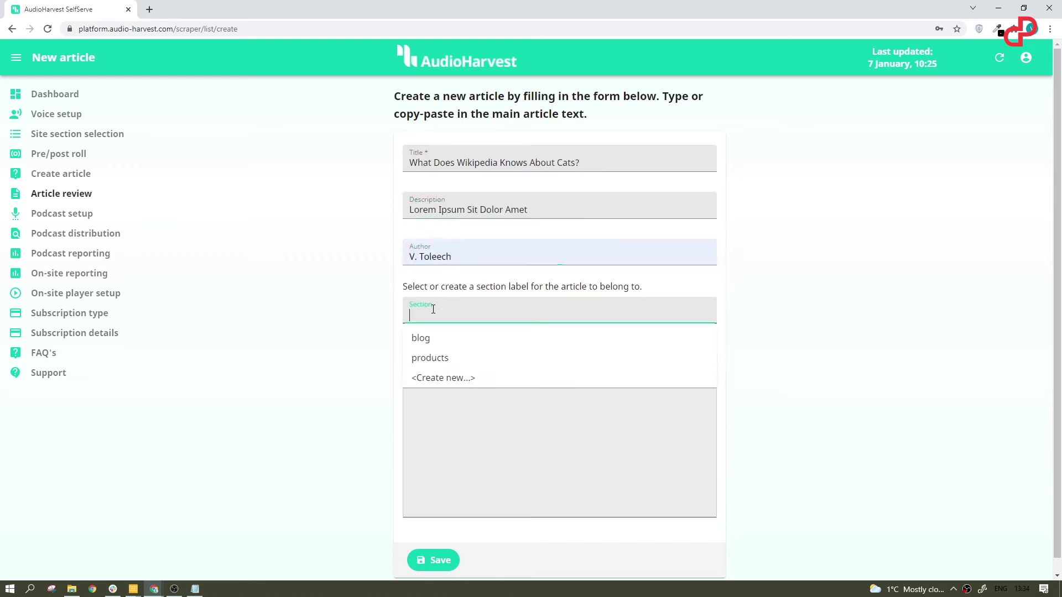
{"action": "key", "text": "Down"}
{"action": "key", "text": "Return"}
{"action": "key", "text": "Tab"}
{"action": "key", "text": "ctrl+v"}
{"action": "left_click", "coordinate": [423, 551]}
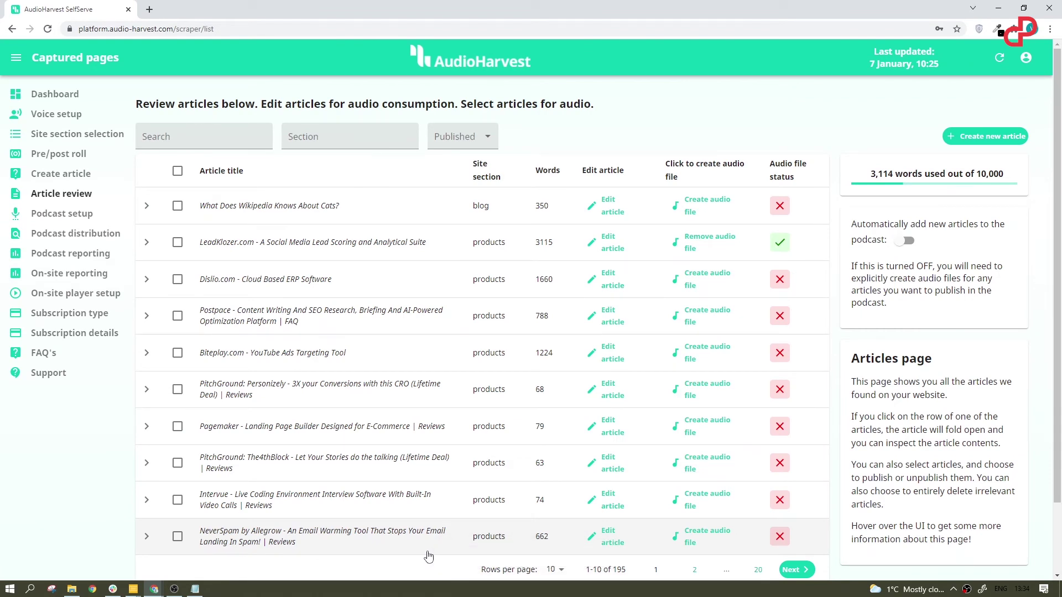
Step: Inspect the saved cat article's text, then re-save it from the edit page
{"action": "left_click", "coordinate": [322, 209]}
{"action": "scroll", "coordinate": [487, 364], "scroll_direction": "down", "scroll_amount": 8}
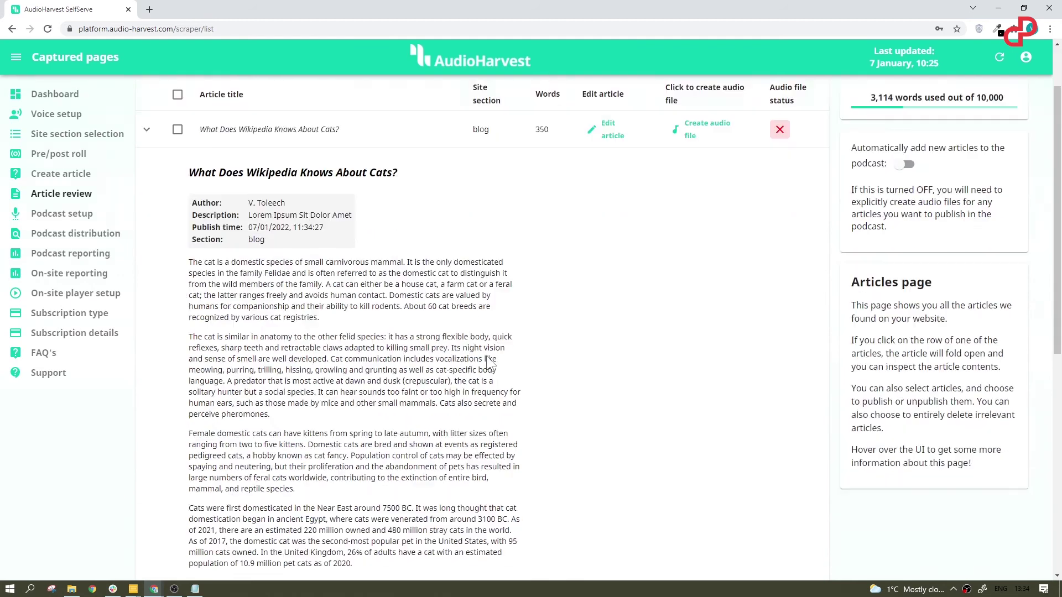
{"action": "scroll", "coordinate": [487, 363], "scroll_direction": "up", "scroll_amount": 8}
{"action": "left_click", "coordinate": [612, 205]}
{"action": "scroll", "coordinate": [597, 227], "scroll_direction": "down", "scroll_amount": 10}
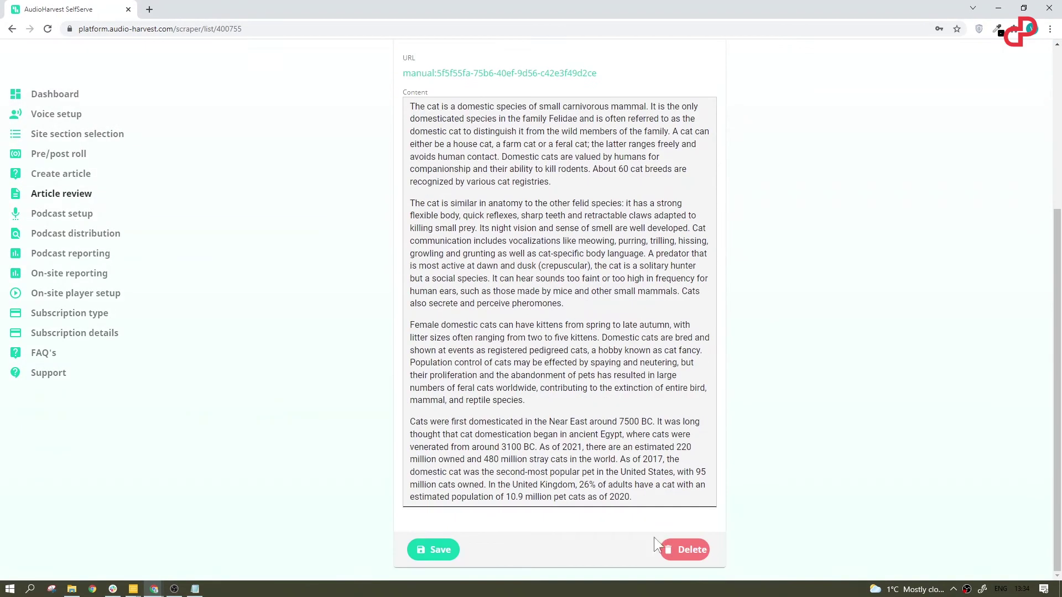
{"action": "scroll", "coordinate": [558, 332], "scroll_direction": "down", "scroll_amount": 10}
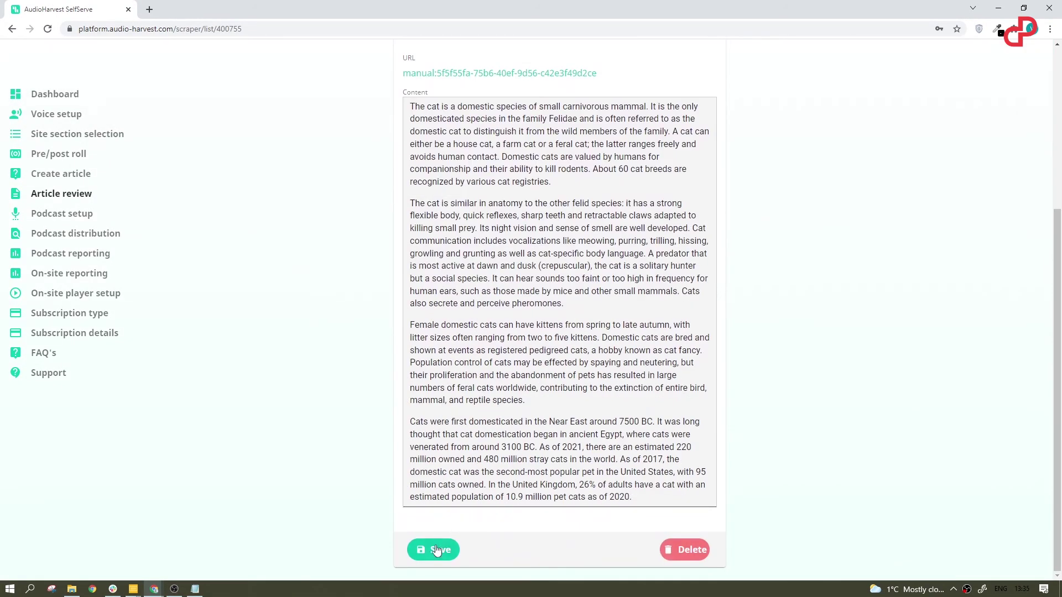
{"action": "left_click", "coordinate": [439, 551]}
{"action": "left_click", "coordinate": [274, 213]}
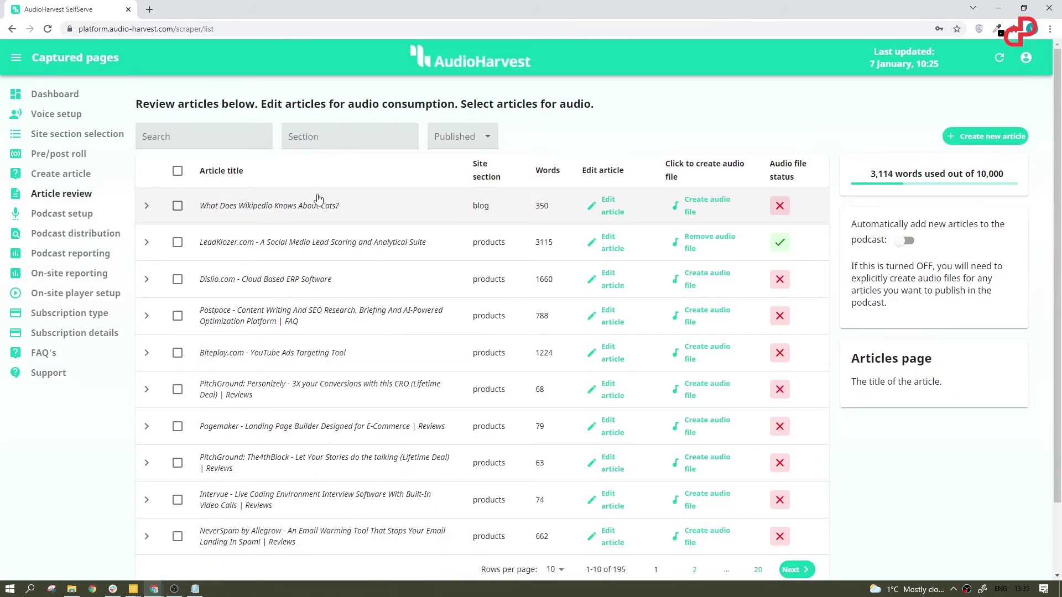
{"action": "left_click", "coordinate": [722, 212]}
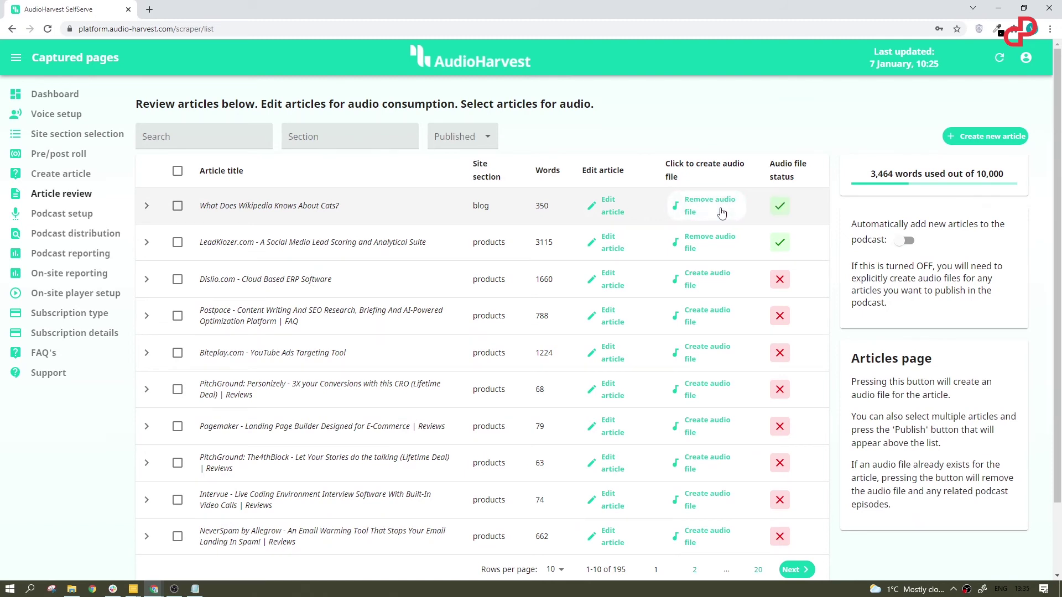
{"action": "scroll", "coordinate": [204, 180], "scroll_direction": "down", "scroll_amount": 1}
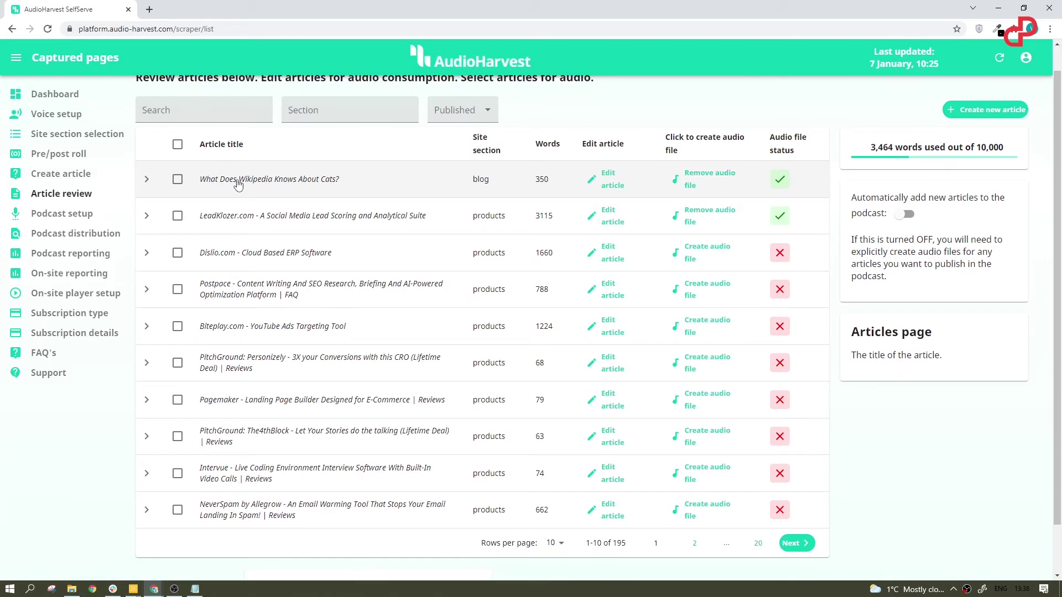
{"action": "left_click", "coordinate": [204, 180]}
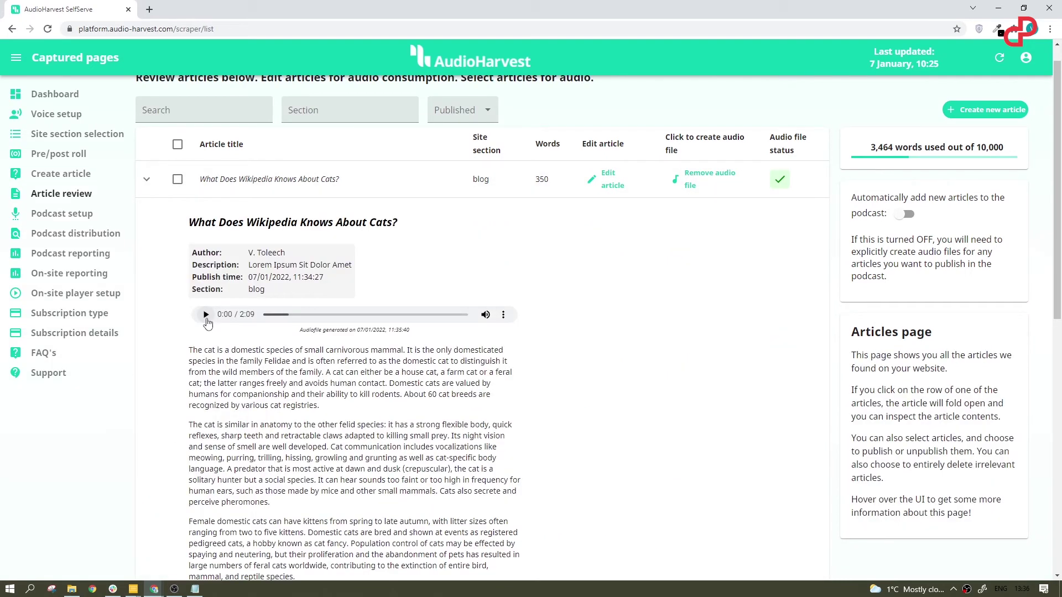
{"action": "left_click", "coordinate": [205, 314]}
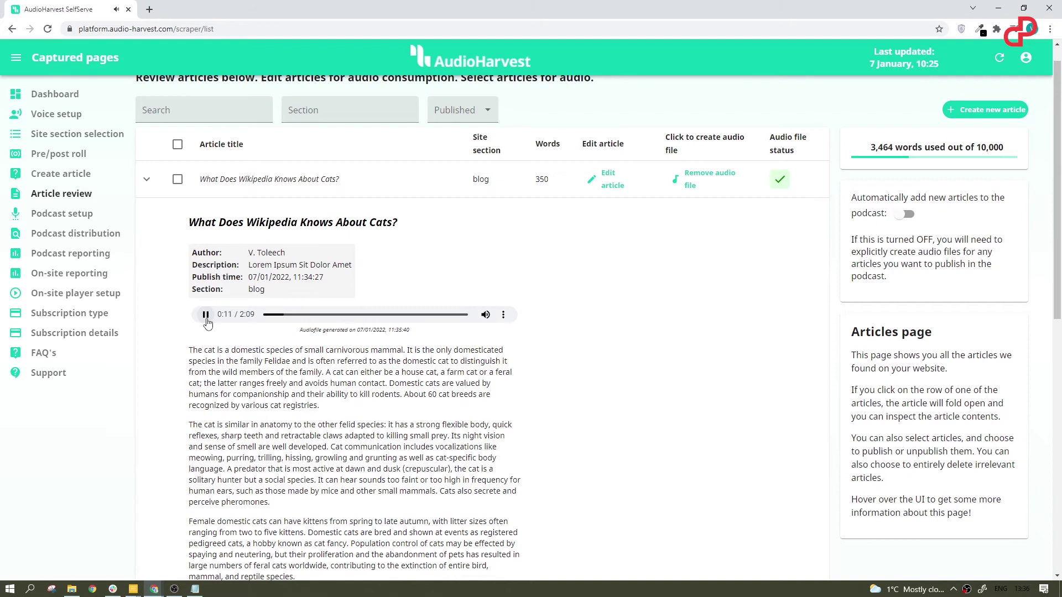
{"action": "left_click", "coordinate": [206, 316]}
{"action": "left_click", "coordinate": [290, 180]}
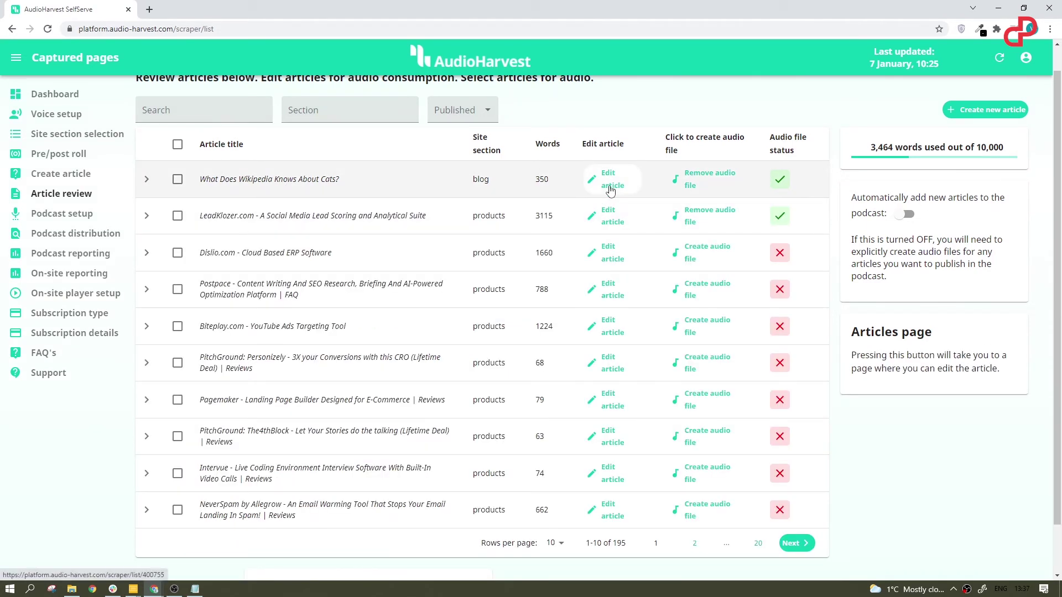
{"action": "left_click", "coordinate": [702, 188]}
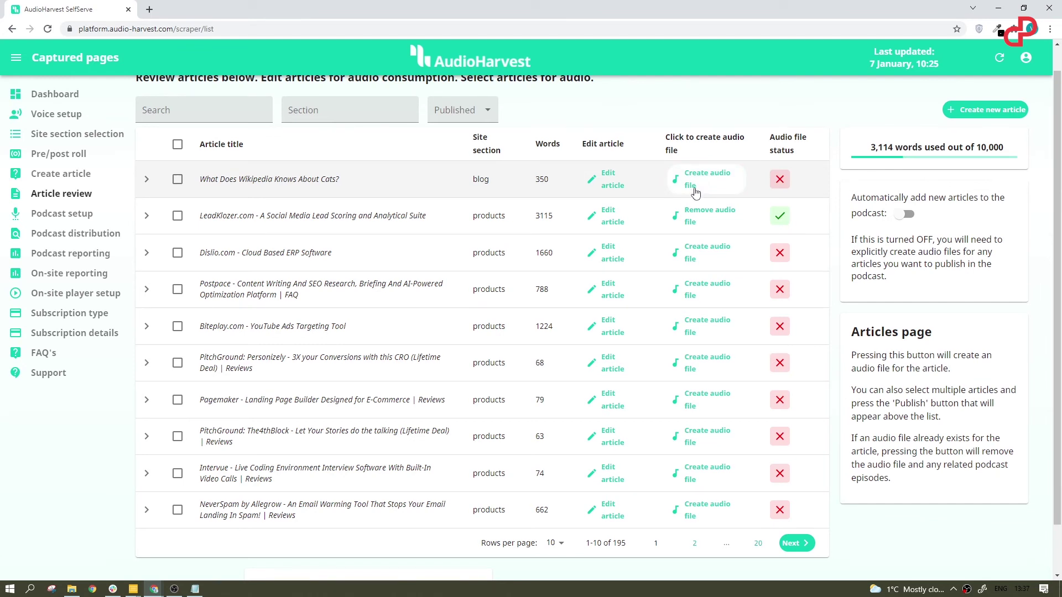
Step: Preview the PitchGround podcast with its LeadKlozer episode and cancel the publish prompt
{"action": "left_click", "coordinate": [65, 219]}
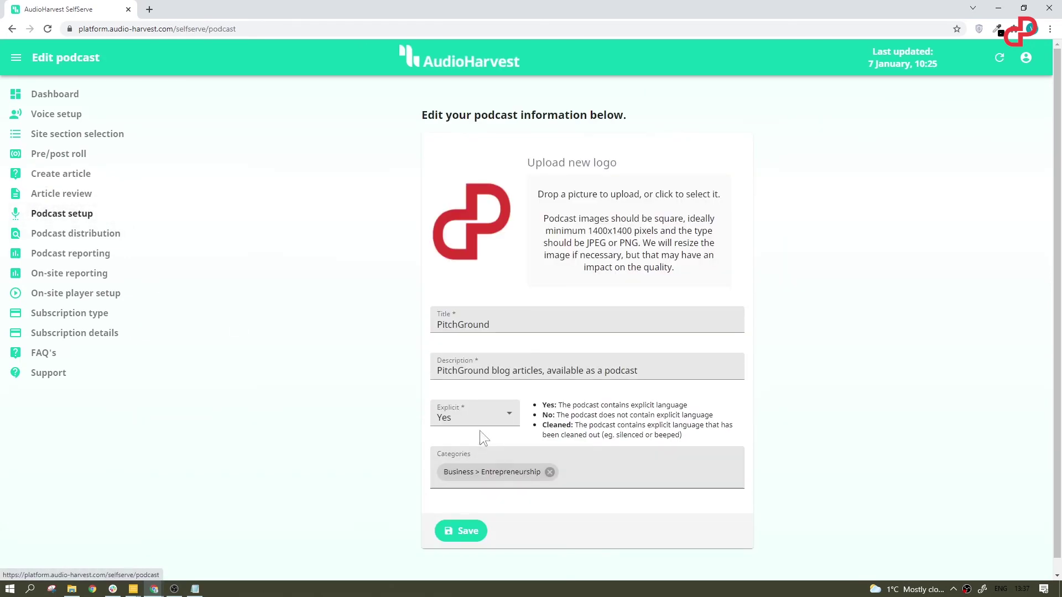
{"action": "scroll", "coordinate": [376, 380], "scroll_direction": "down", "scroll_amount": 1}
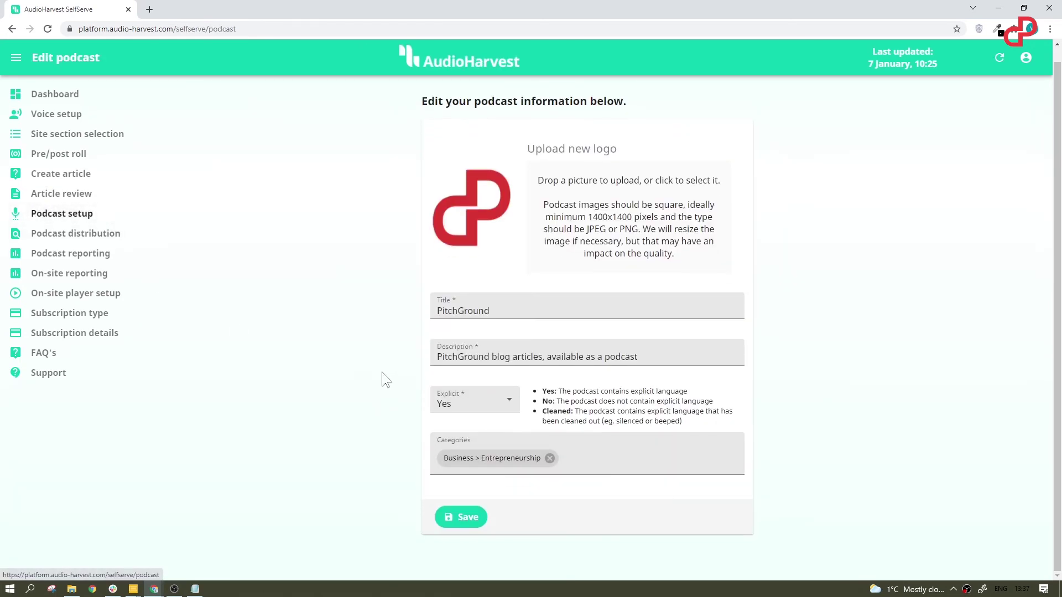
{"action": "left_click", "coordinate": [110, 236]}
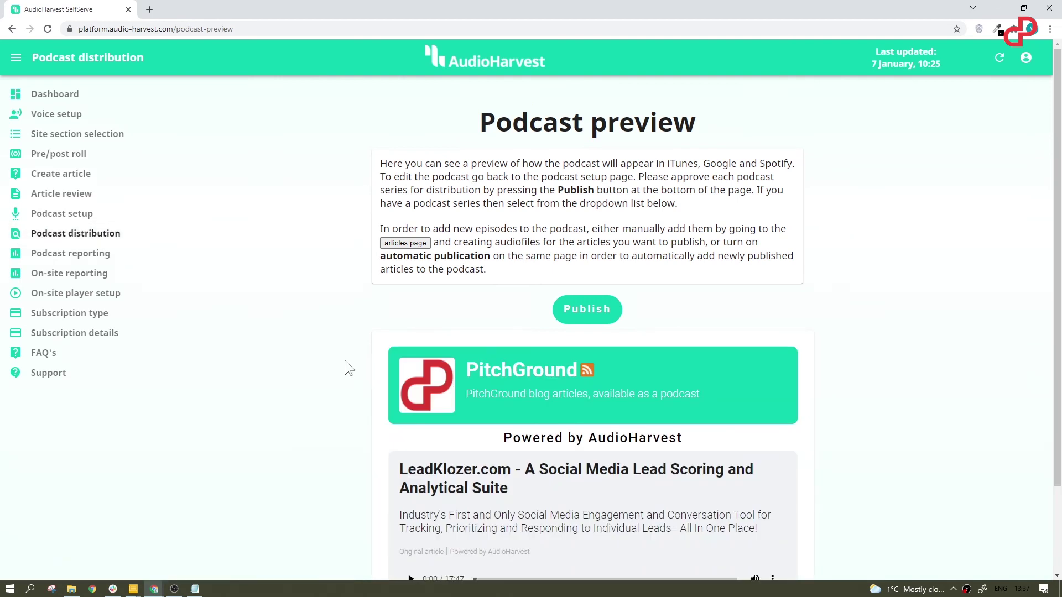
{"action": "scroll", "coordinate": [313, 337], "scroll_direction": "down", "scroll_amount": 2}
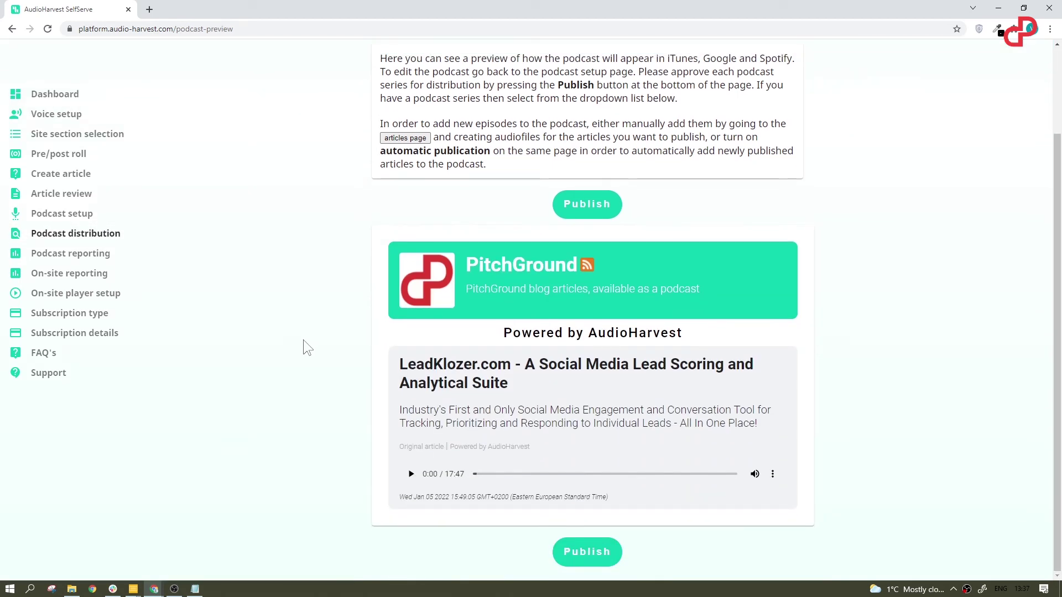
{"action": "scroll", "coordinate": [303, 341], "scroll_direction": "up", "scroll_amount": 2}
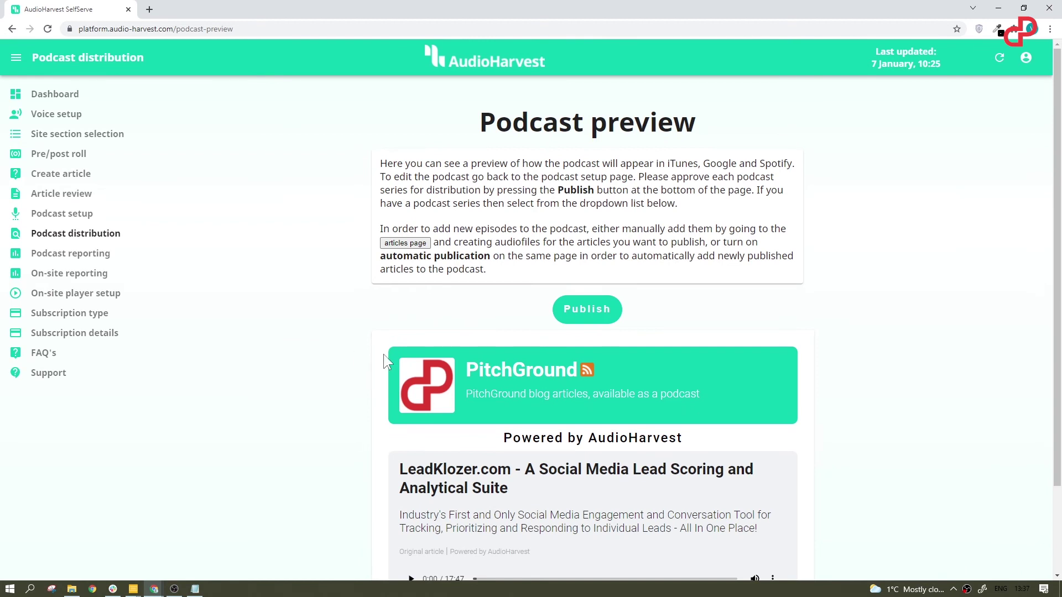
{"action": "left_click", "coordinate": [605, 324]}
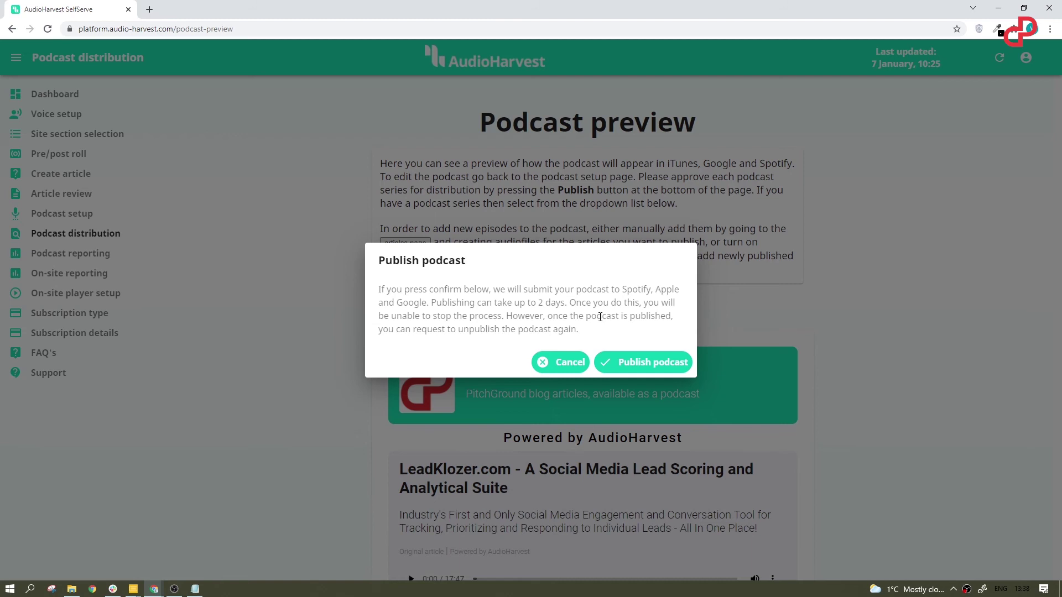
{"action": "left_click", "coordinate": [560, 364]}
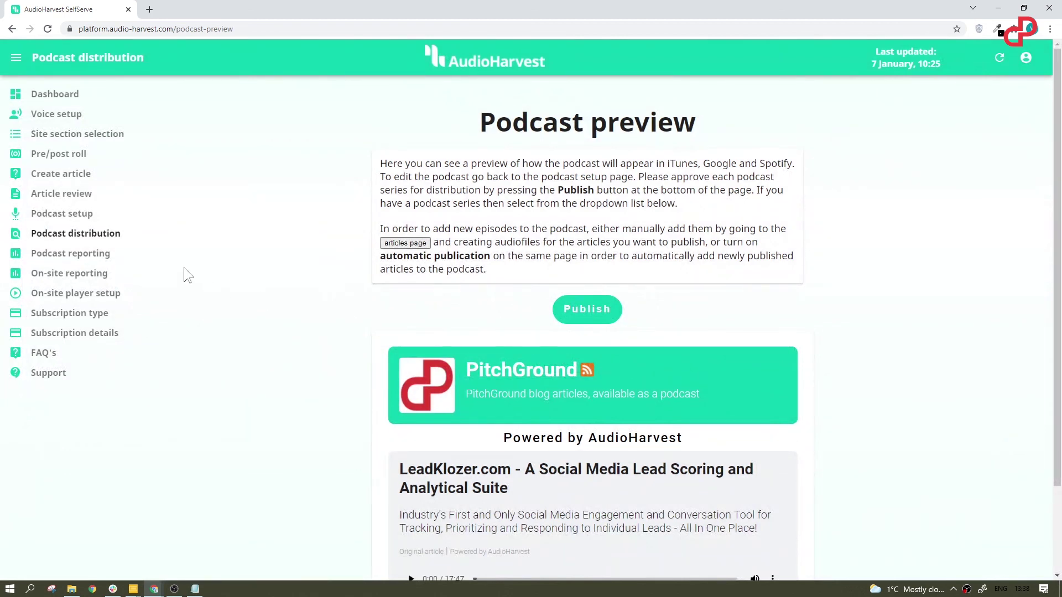
Step: Scroll through the podcast reporting statistics
{"action": "left_click", "coordinate": [72, 254]}
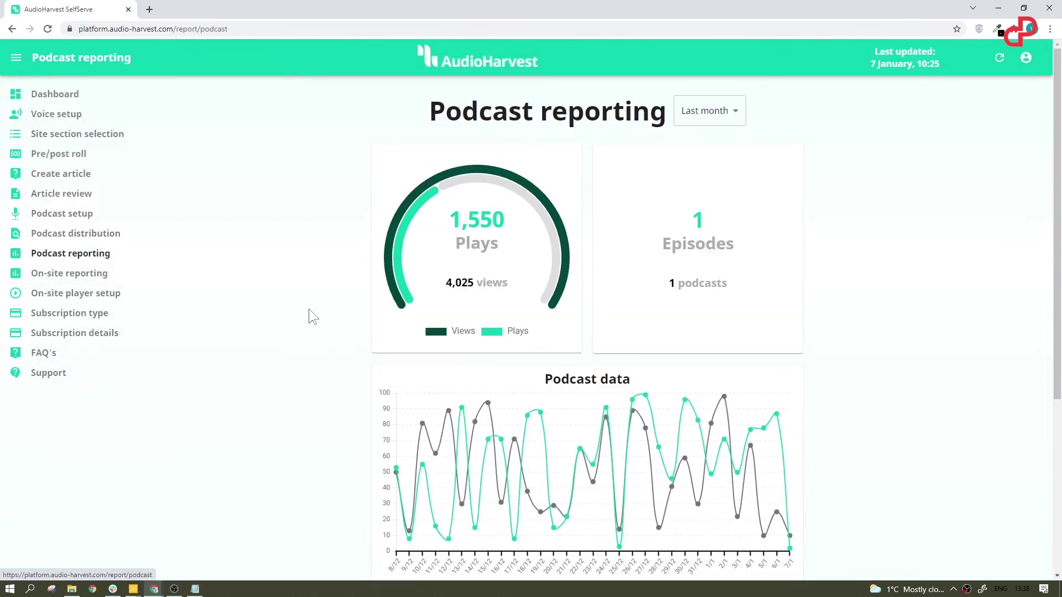
{"action": "scroll", "coordinate": [308, 308], "scroll_direction": "down", "scroll_amount": 3}
{"action": "scroll", "coordinate": [308, 310], "scroll_direction": "down", "scroll_amount": 2}
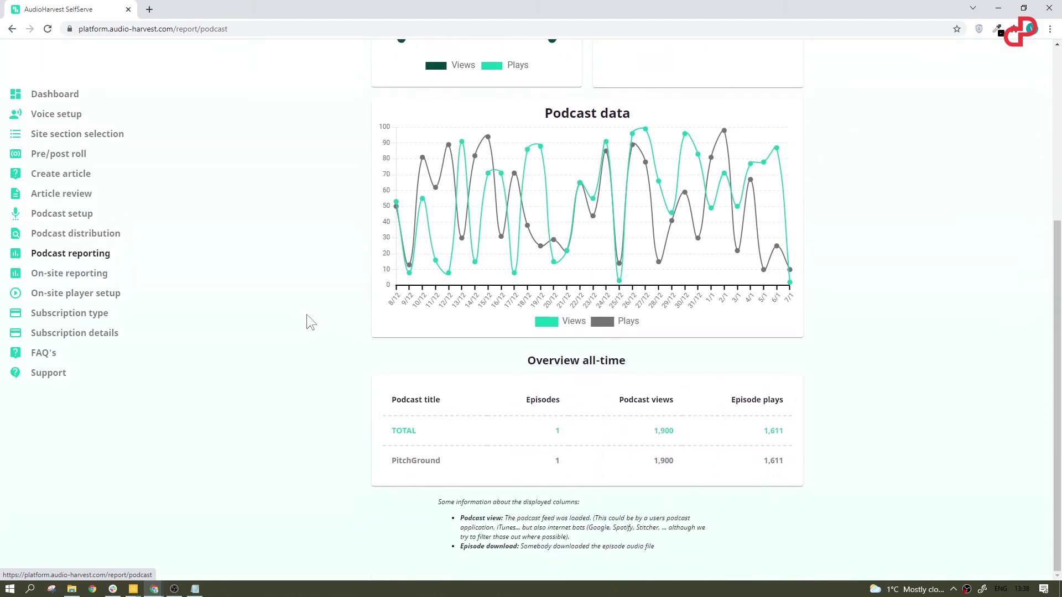
Step: Check the on-site player report: 2,960 plays, 4,192 views, 4,983 minutes played
{"action": "left_click", "coordinate": [43, 274]}
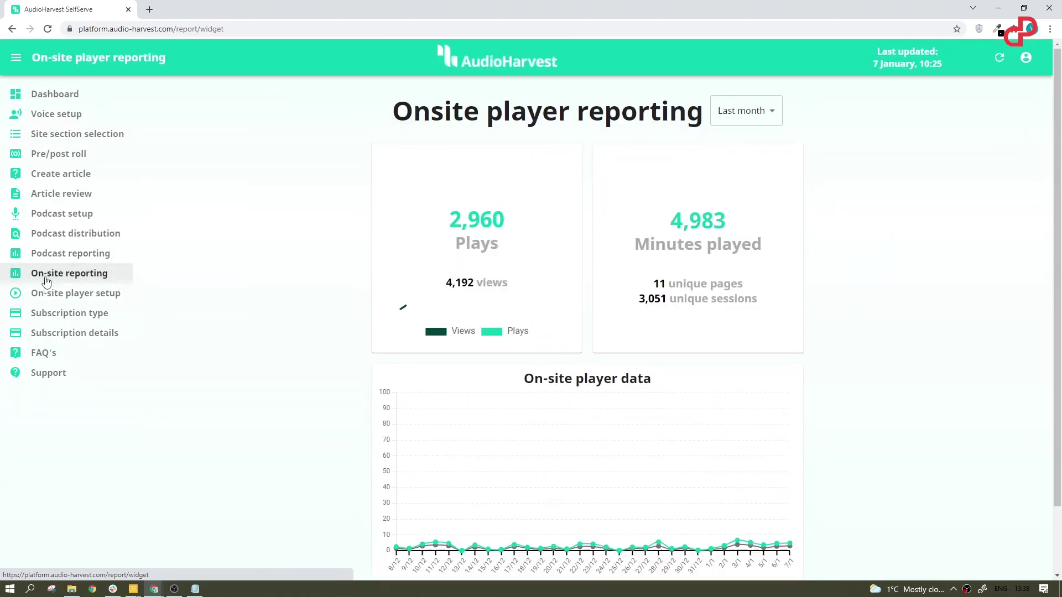
{"action": "scroll", "coordinate": [290, 328], "scroll_direction": "down", "scroll_amount": 5}
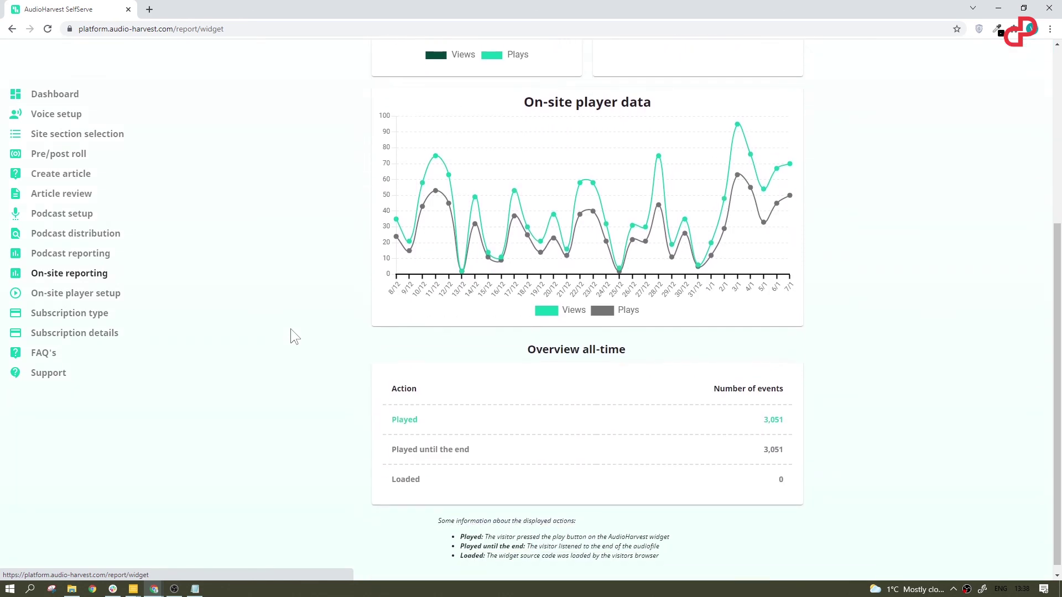
{"action": "scroll", "coordinate": [290, 328], "scroll_direction": "up", "scroll_amount": 5}
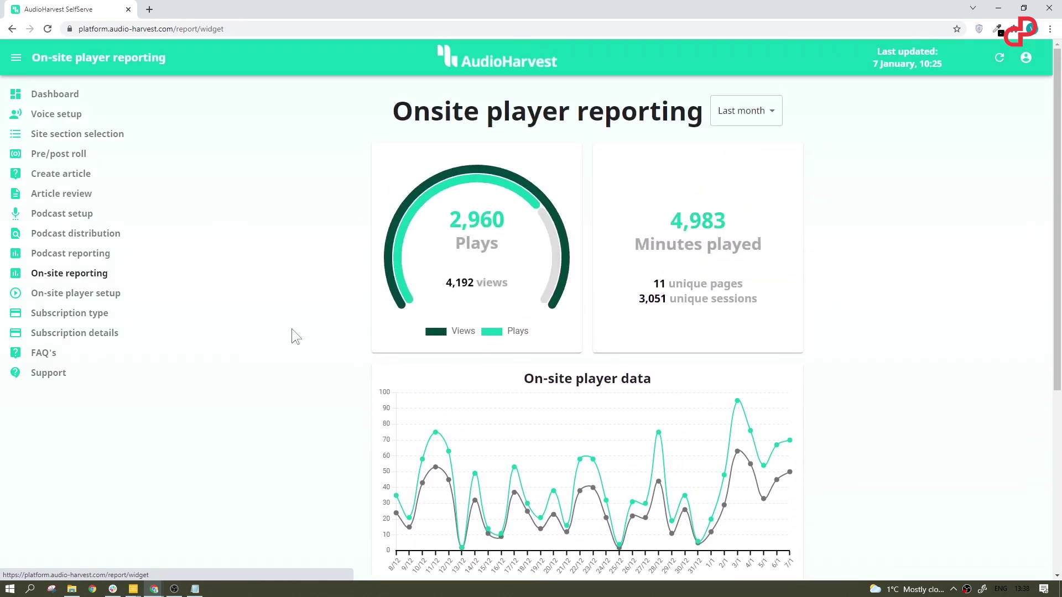
Step: Open On-site player setup and scroll through the Widget installation guide to its embed code snippet
{"action": "left_click", "coordinate": [64, 293]}
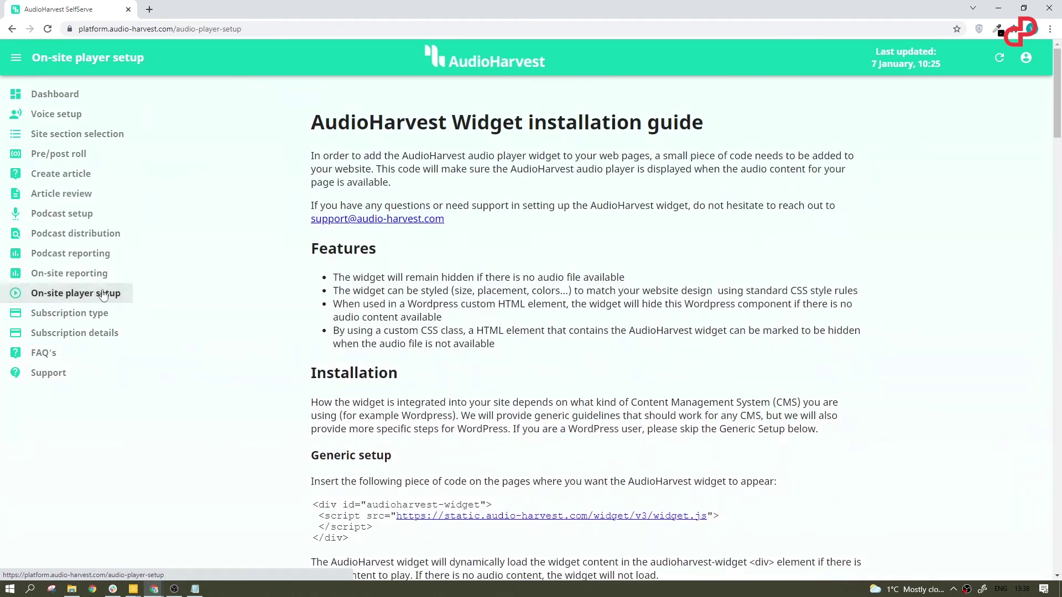
{"action": "scroll", "coordinate": [341, 247], "scroll_direction": "down", "scroll_amount": 13}
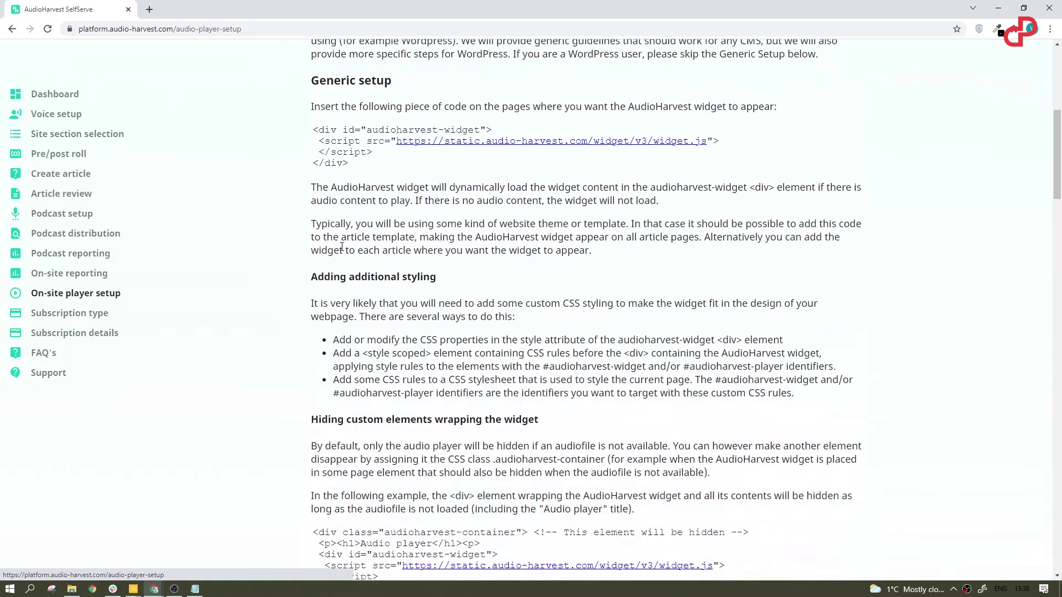